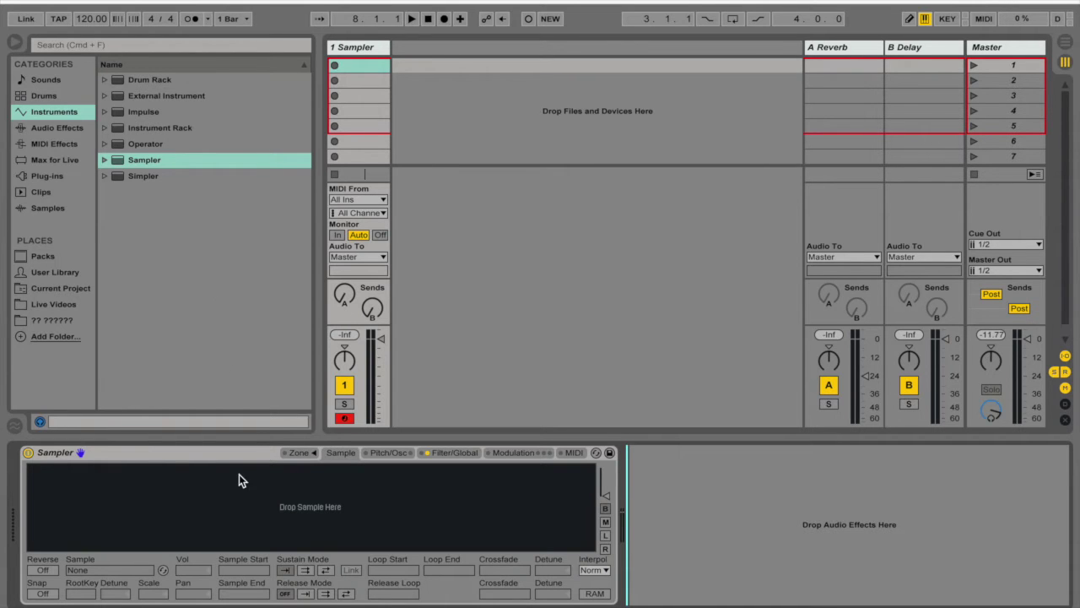
Open the zone editor, cycle through Vel, Sel and Key zone views, then close it.
left_click(313, 452)
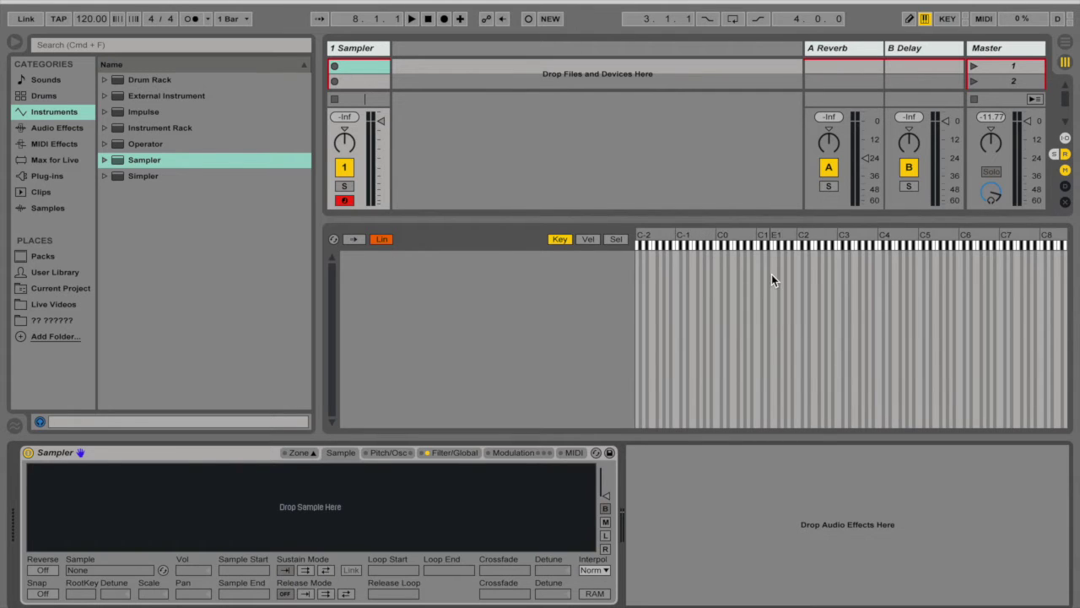
left_click(590, 238)
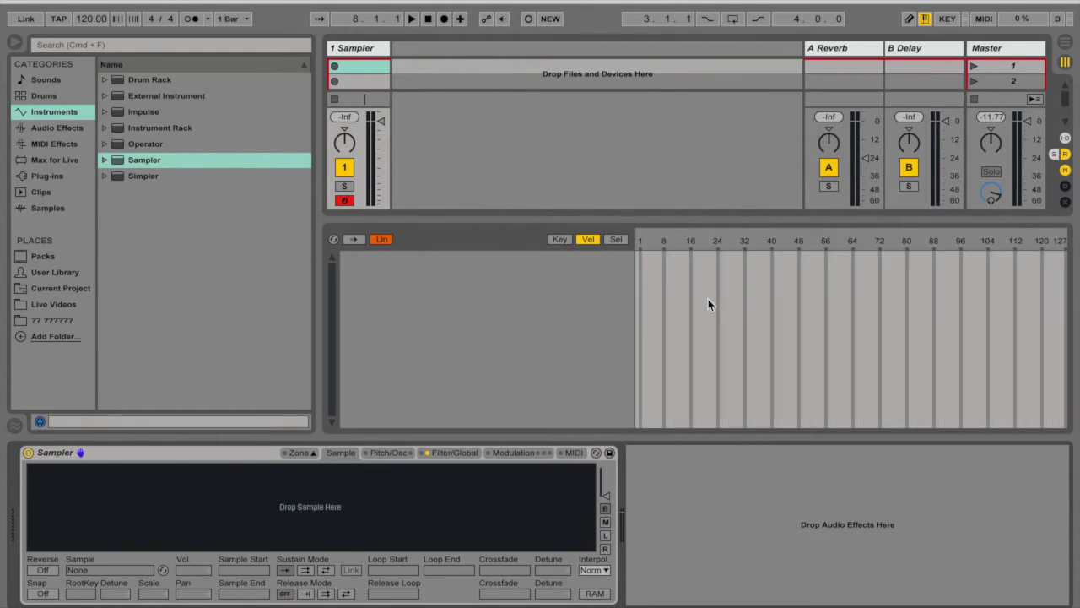
left_click(616, 238)
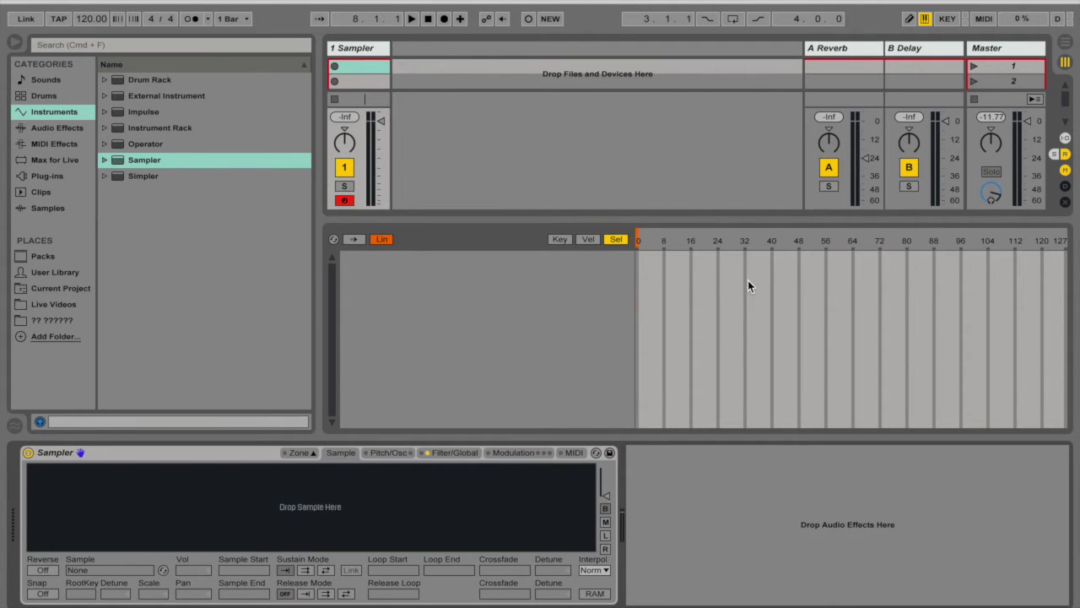
left_click(560, 239)
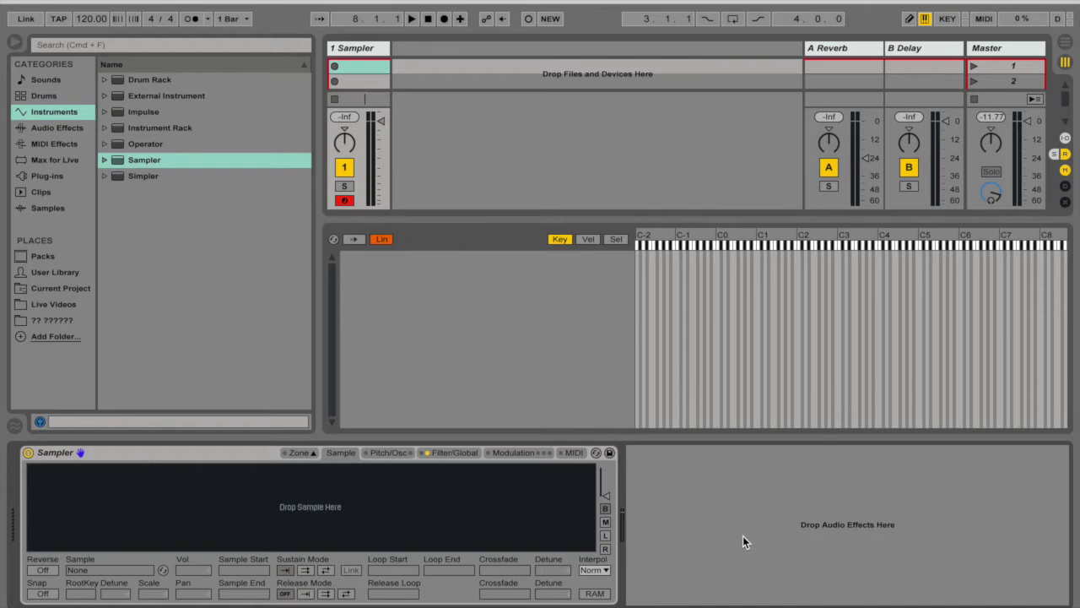
left_click(297, 454)
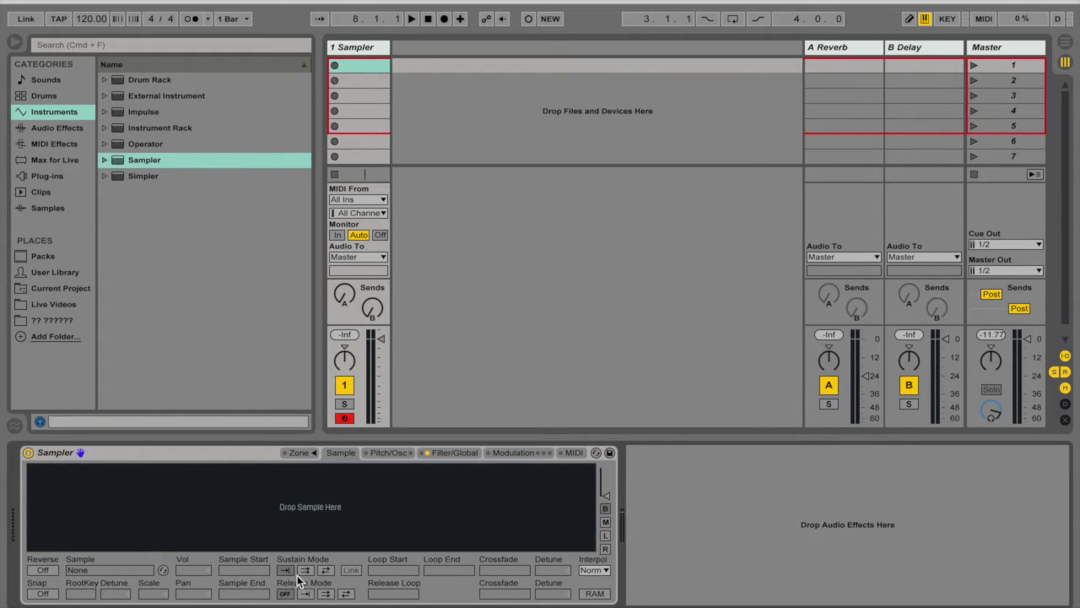
Look over the Sampler's Pitch/Osc page, then its Filter/Global page.
left_click(387, 456)
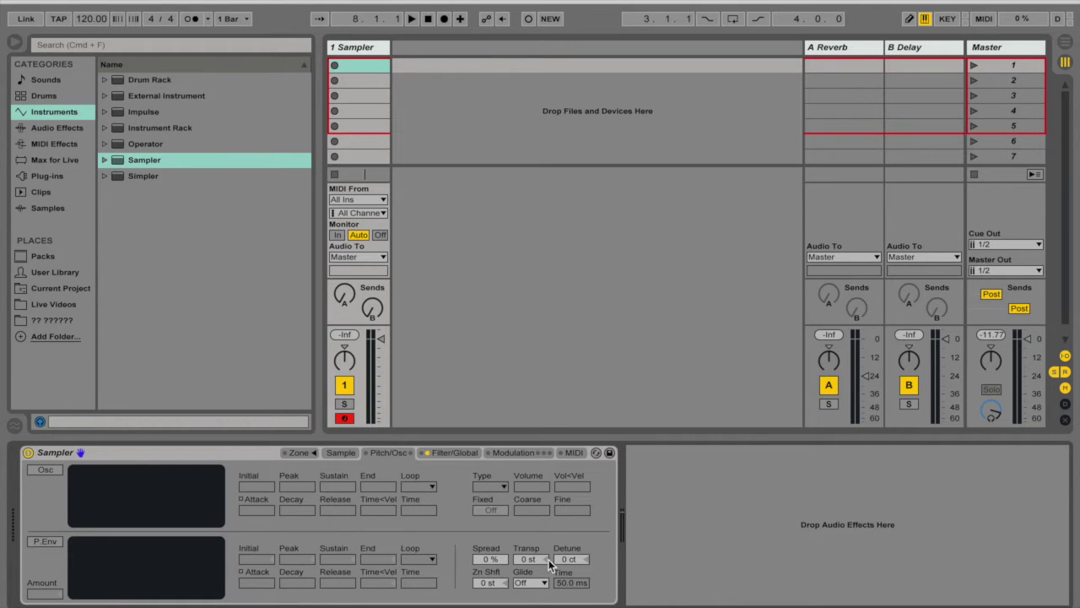
left_click(456, 453)
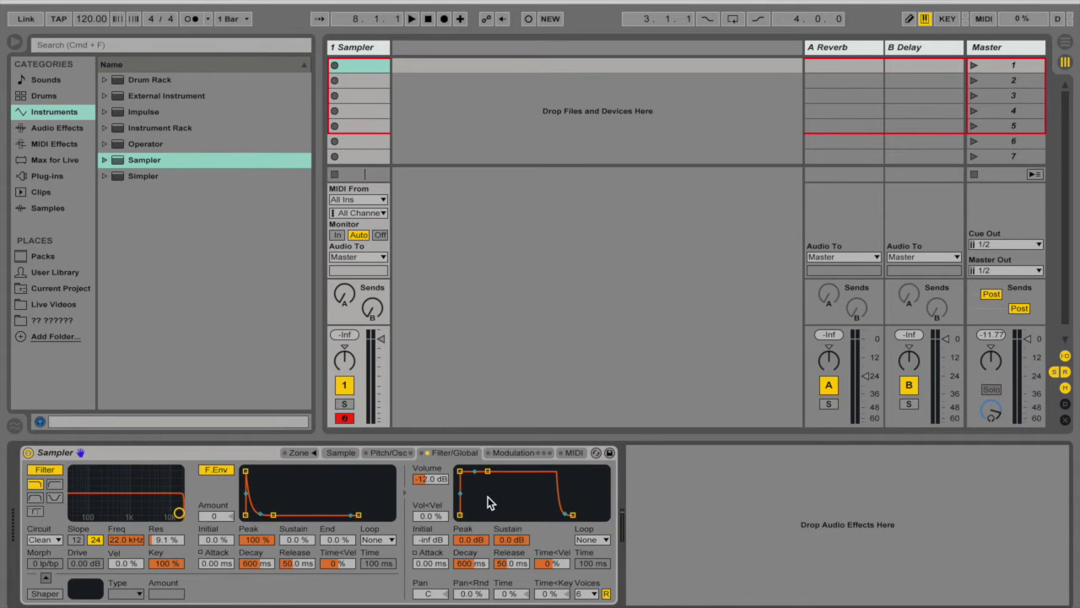
Review the Modulation page's LFO and envelope settings, then the MIDI routing page.
left_click(513, 455)
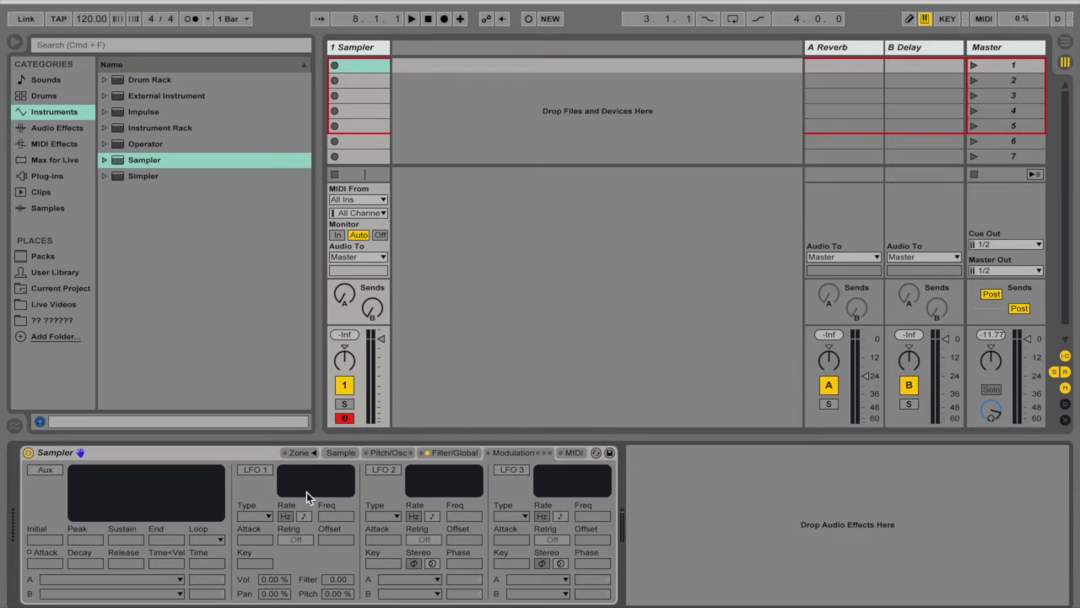
left_click(567, 452)
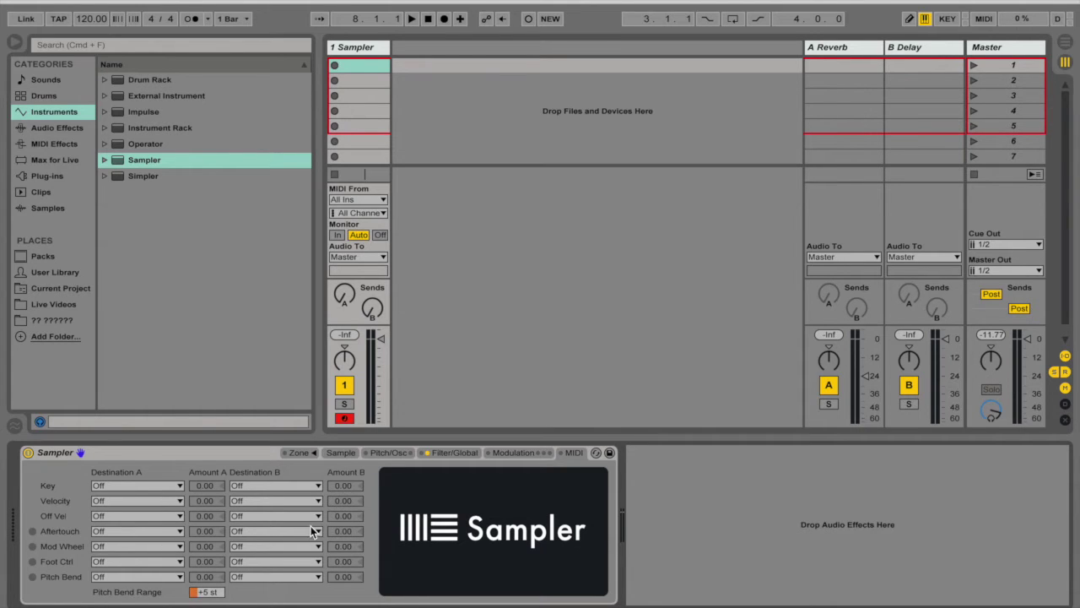
Search the browser for 'gong', drag Plastik-Gong.aif into the Sampler and show its key zone.
left_click(341, 453)
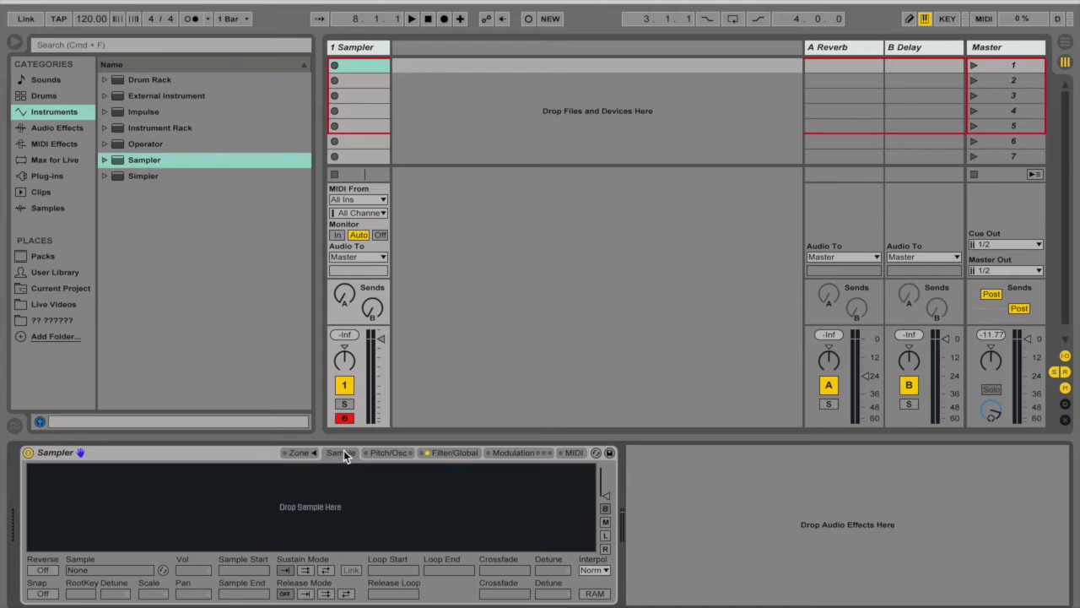
left_click(122, 45)
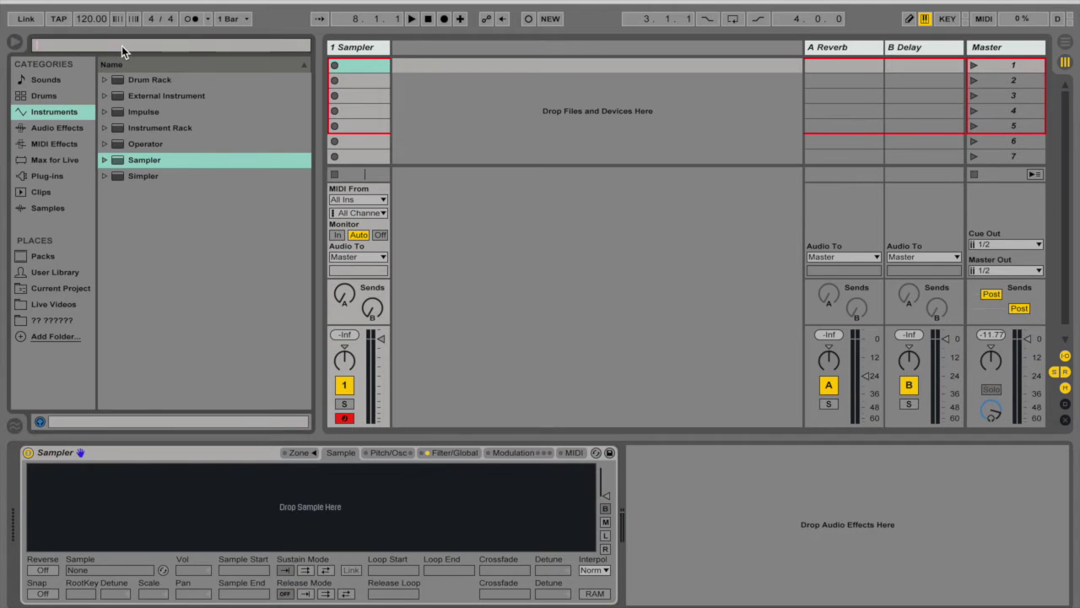
type("gong")
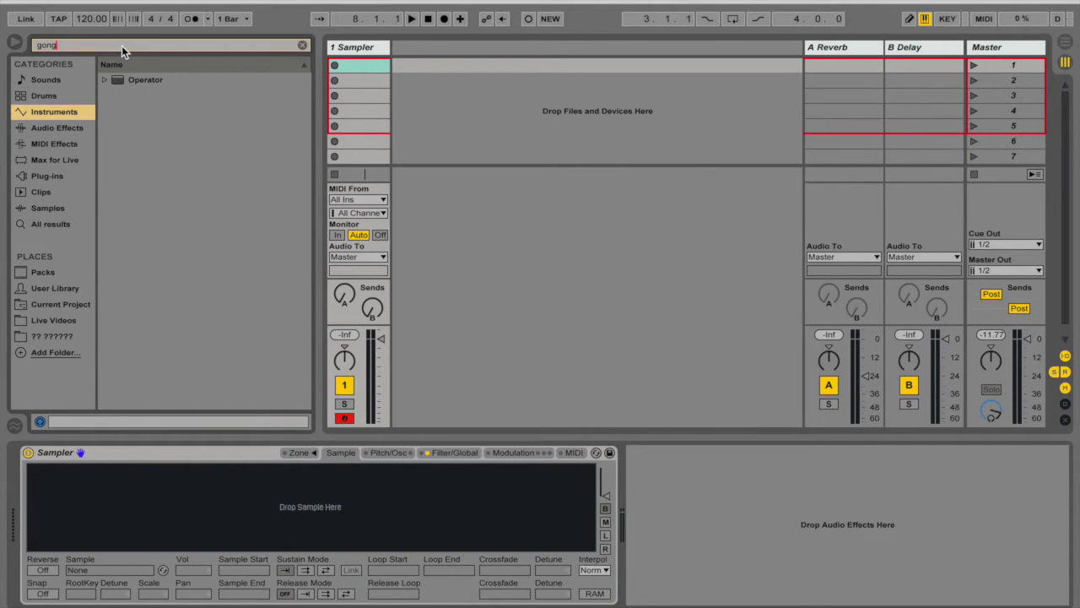
left_click(152, 112)
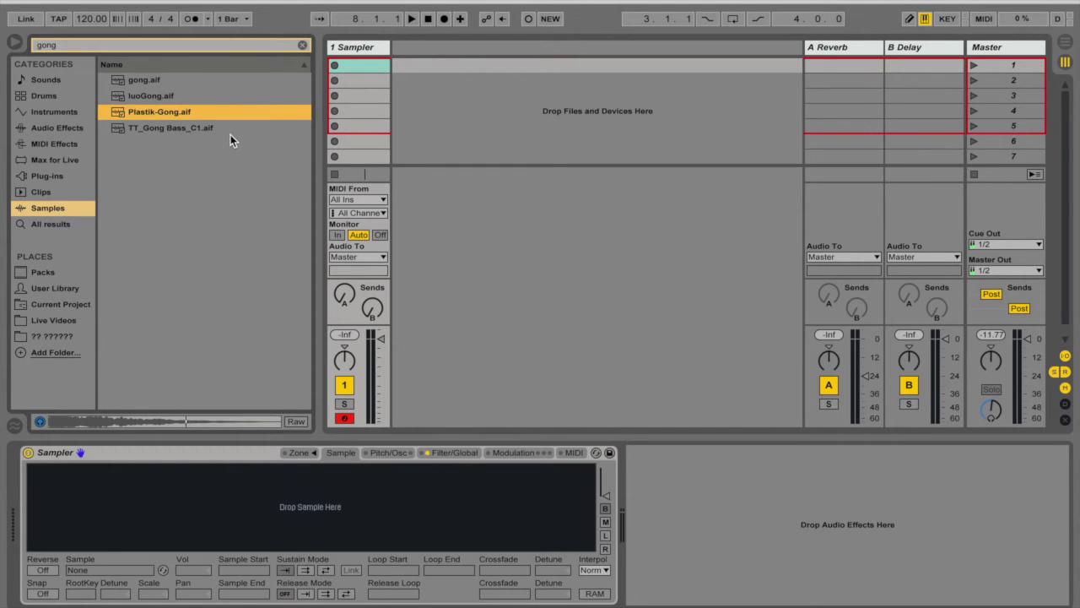
left_click_drag(173, 116, 204, 500)
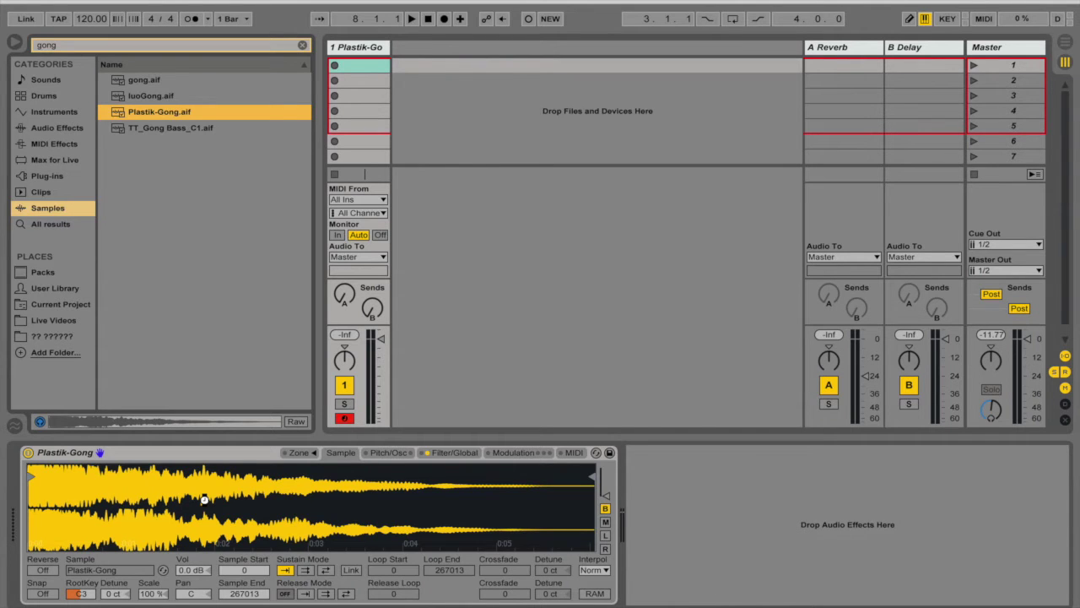
left_click(298, 452)
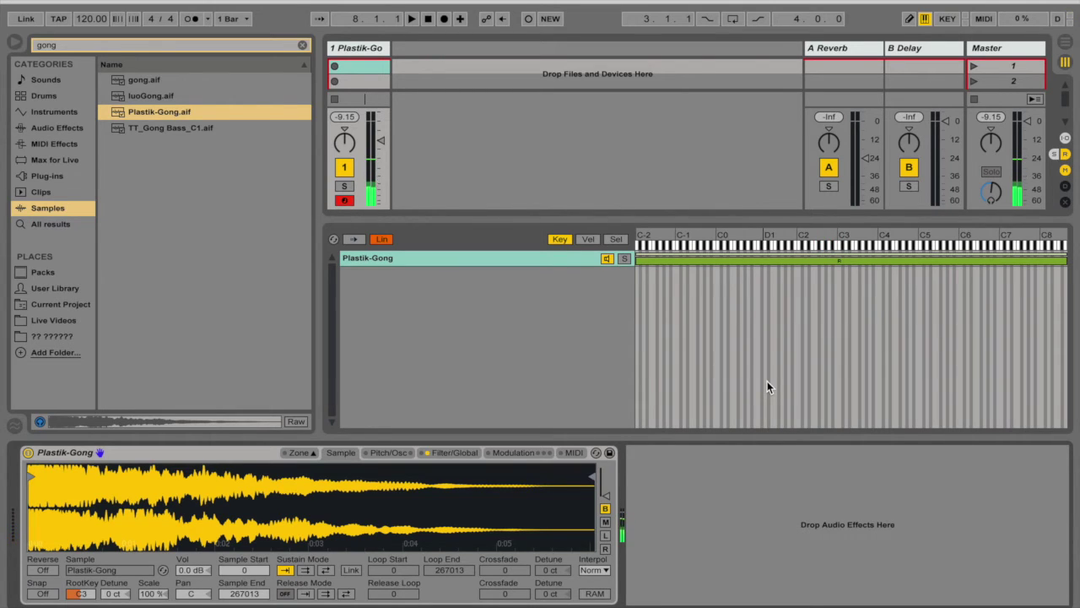
Set the gong's Scale to 0 %, audition a note, and close the zone editor.
left_click(152, 594)
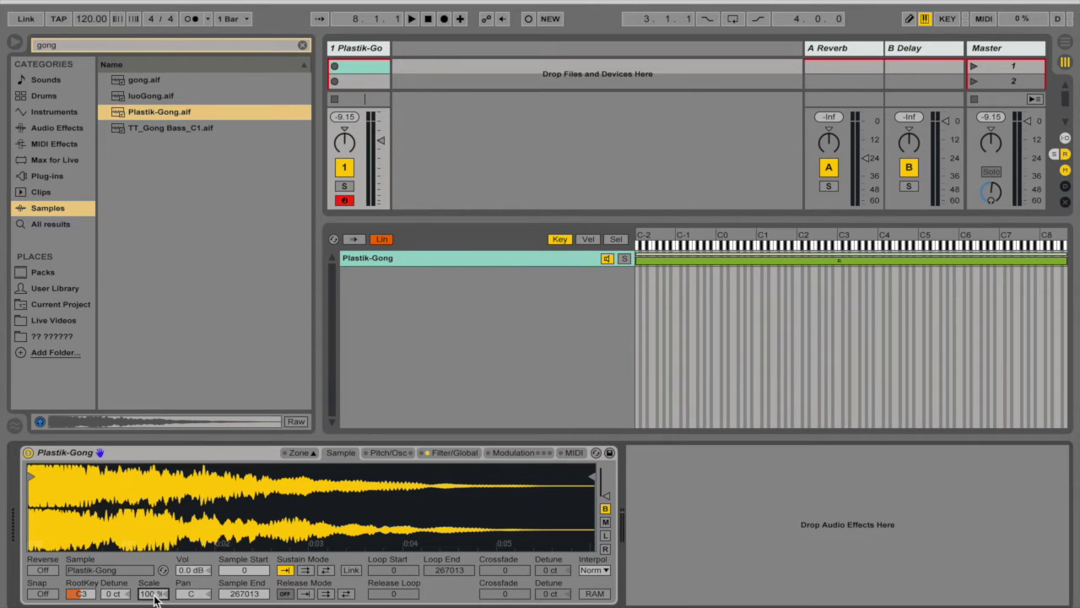
type("0")
key("Return")
key("s")
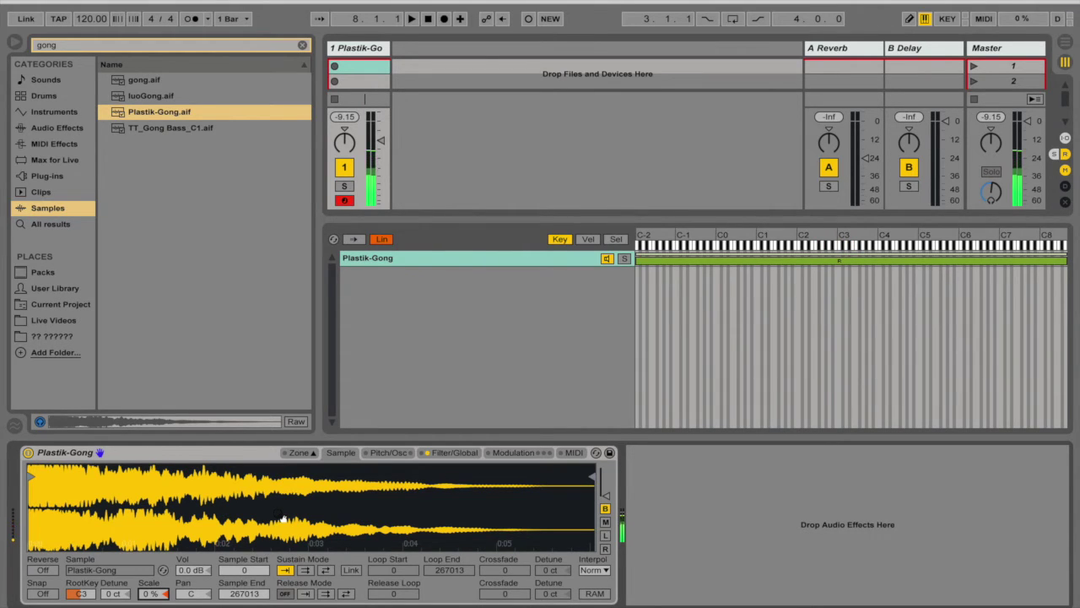
left_click(304, 452)
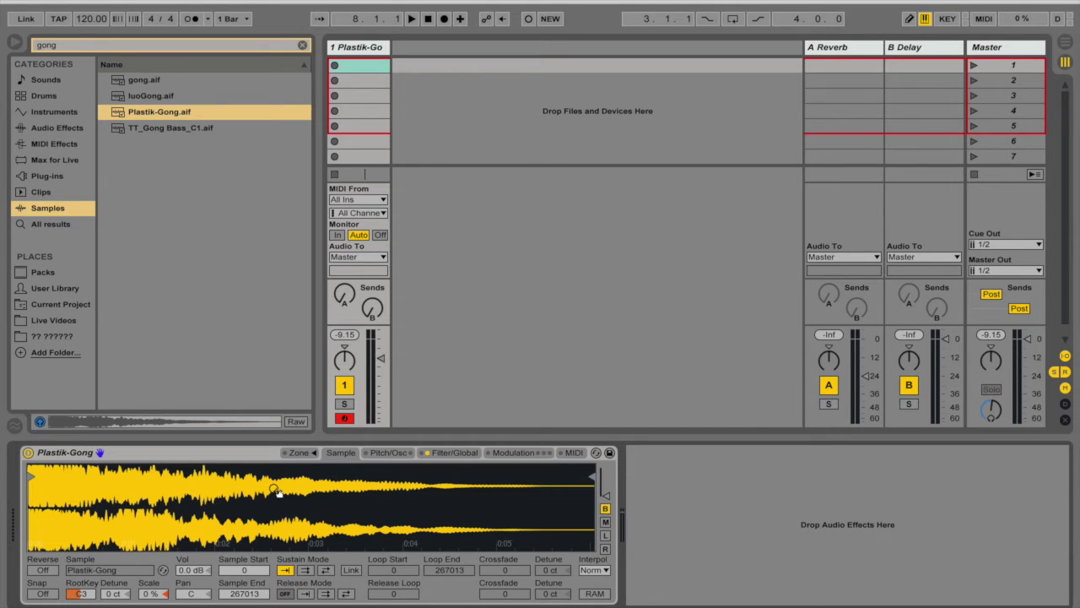
Turn Reverse and Snap on, then audition the reversed gong.
left_click(43, 570)
left_click(38, 594)
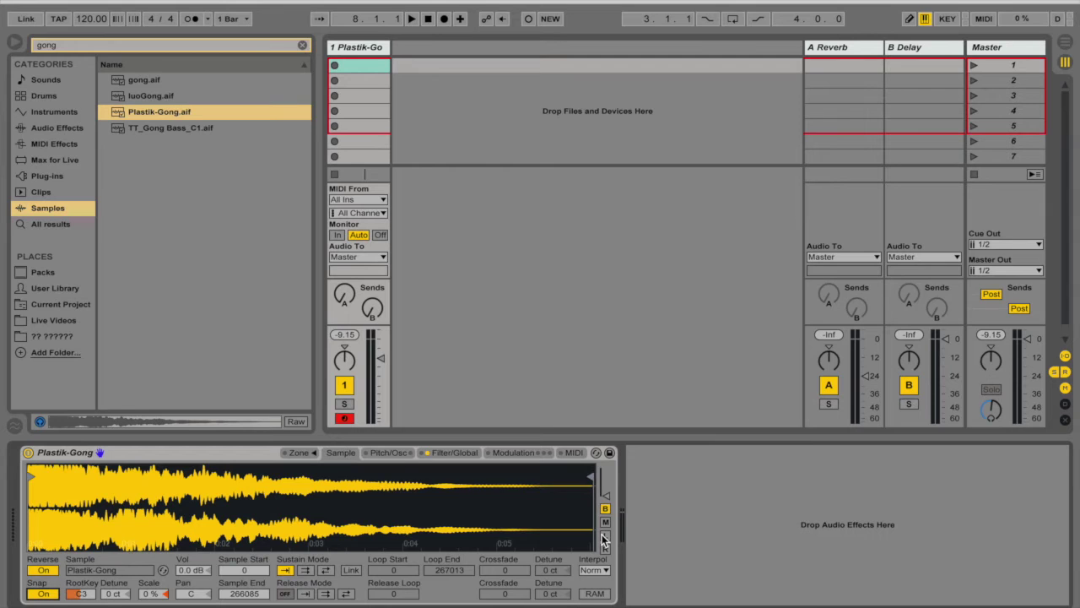
key("a")
Set Sustain Mode to ping-pong and drag the loop markers to about 0:03–0:04, then audition.
left_click(326, 571)
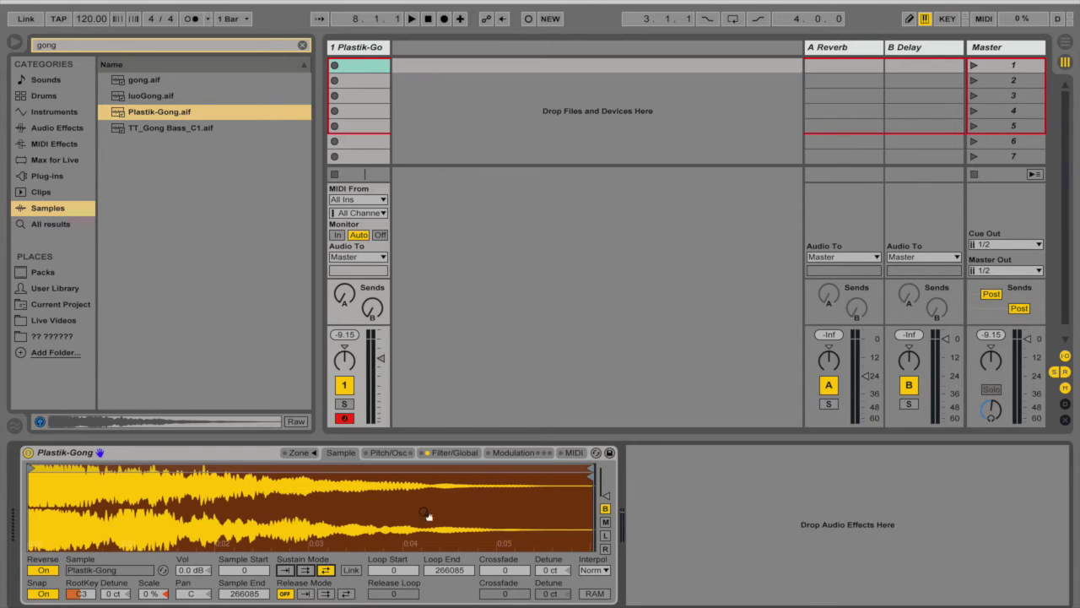
left_click_drag(30, 470, 331, 469)
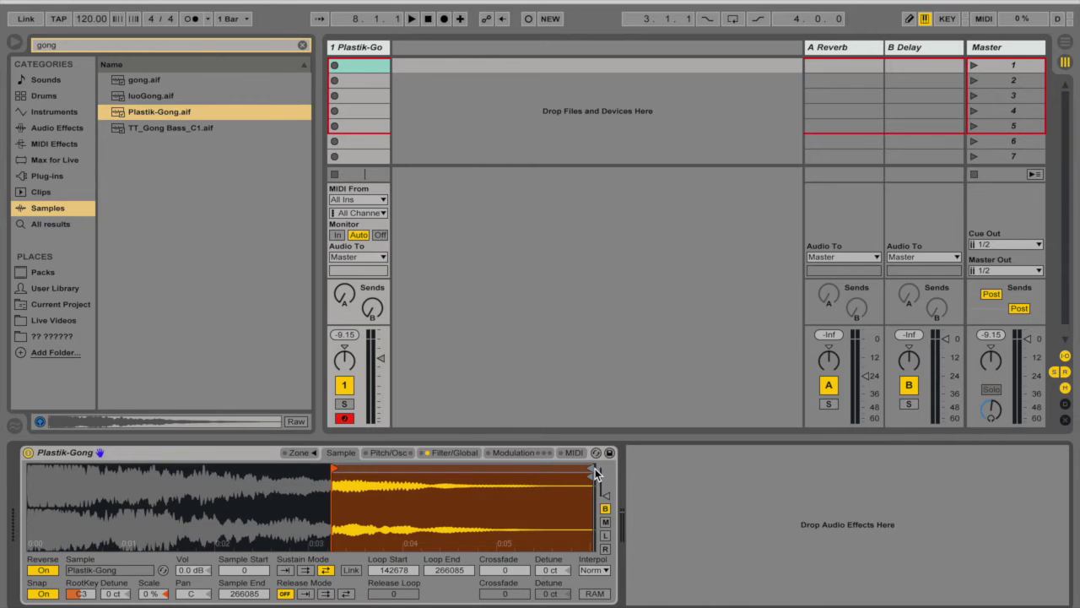
left_click_drag(595, 468, 417, 488)
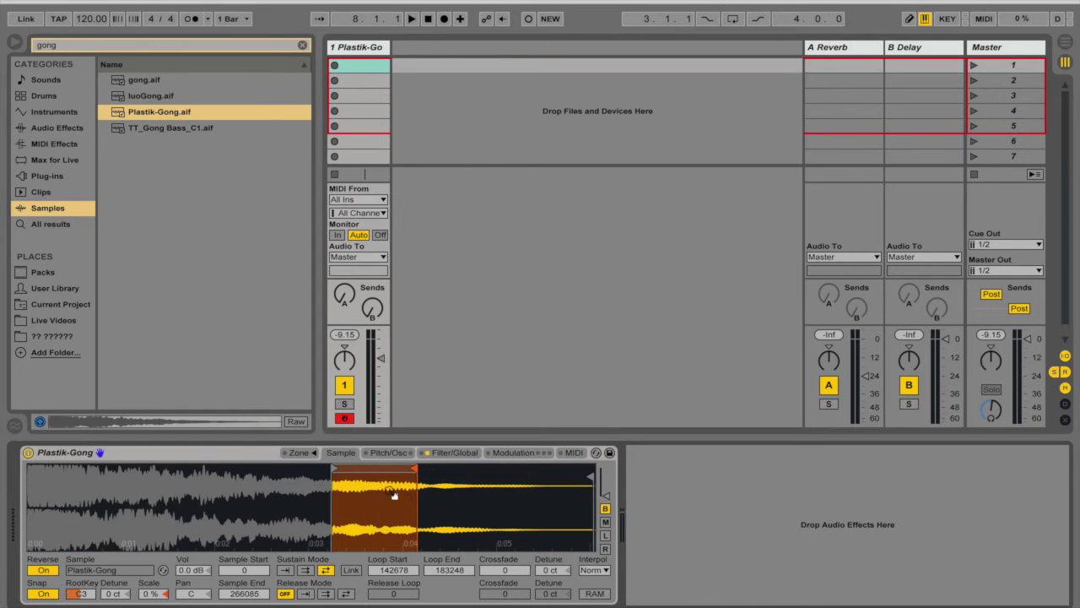
left_click_drag(338, 470, 341, 471)
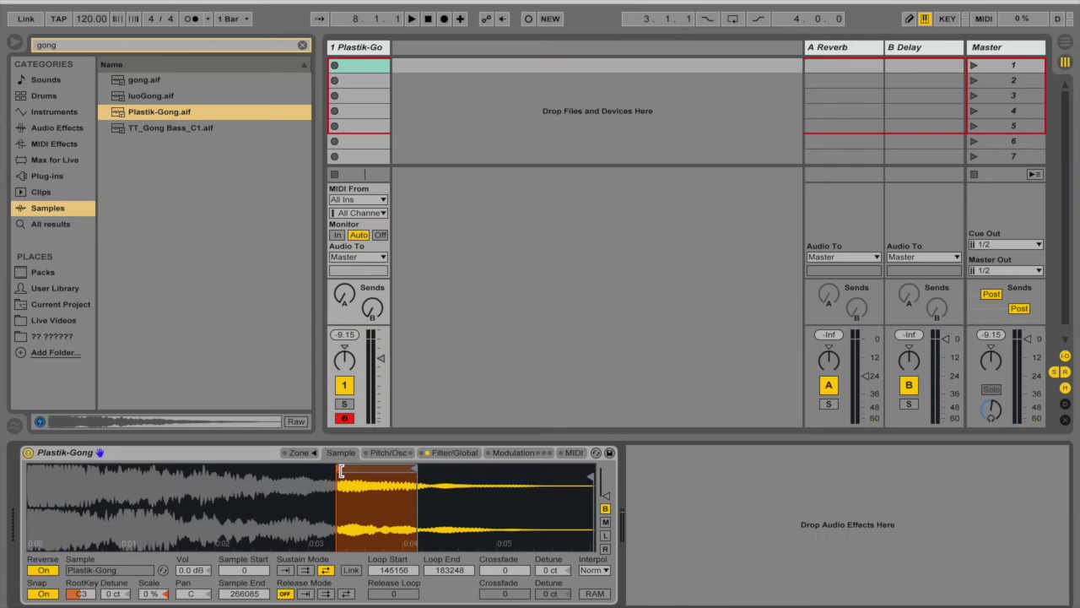
key("a")
Add a loop crossfade and adjust the sustain loop to run from 149853 to 183248.
left_click_drag(505, 571, 504, 549)
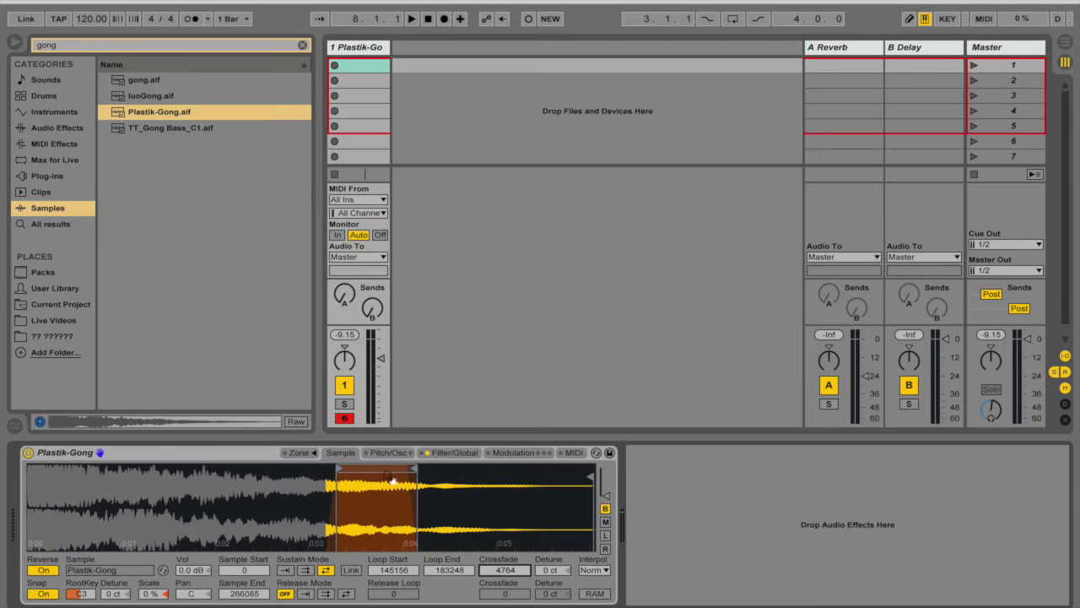
left_click_drag(344, 469, 414, 470)
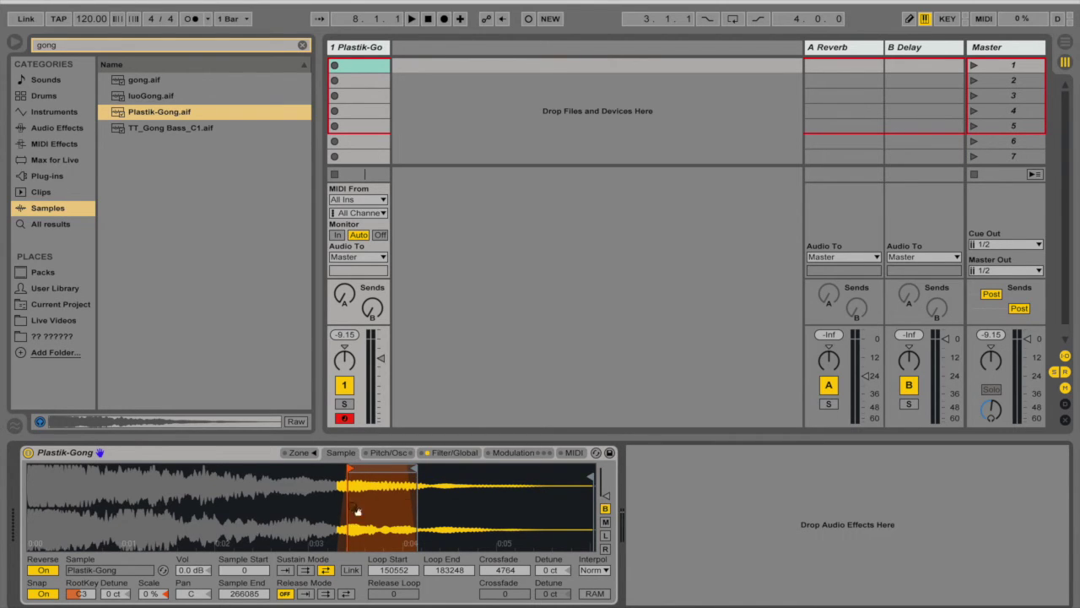
key("a")
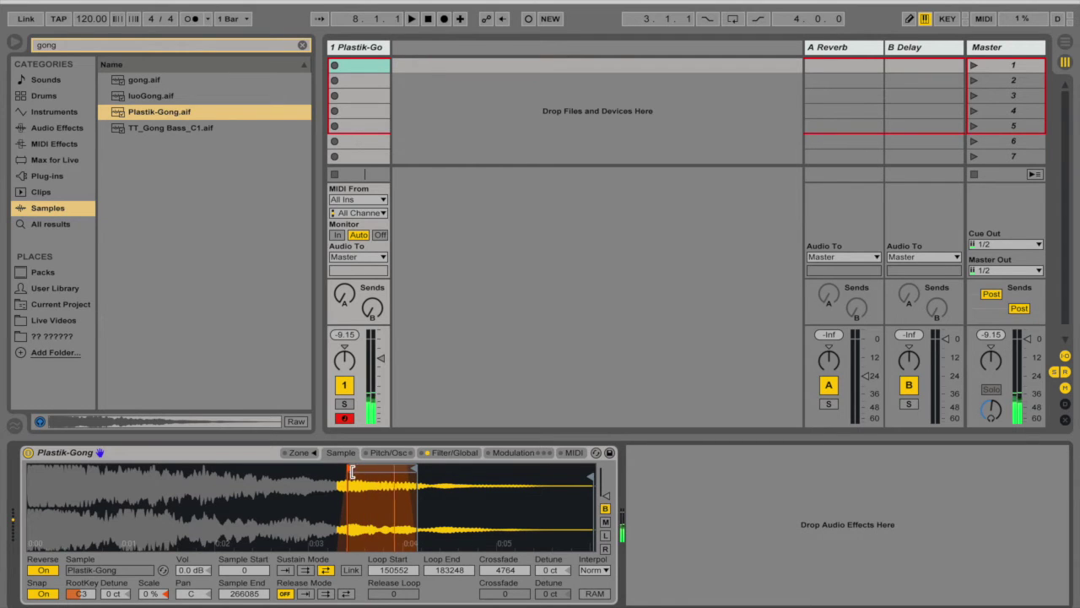
mouse_move(352, 471)
left_mouse_down()
mouse_move(415, 469)
mouse_move(295, 471)
mouse_move(350, 481)
left_mouse_up()
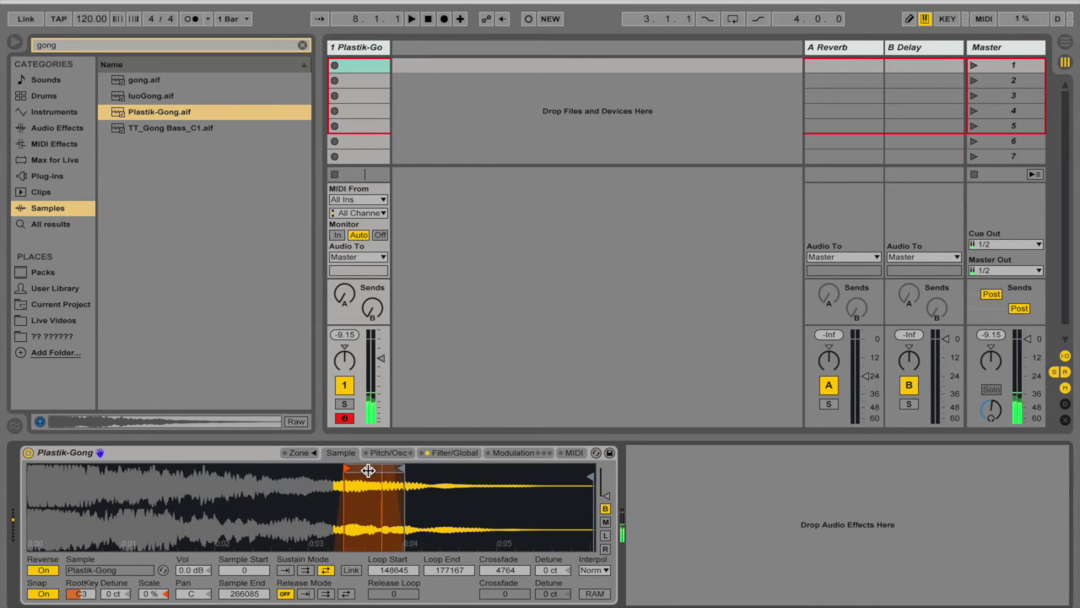
left_click_drag(404, 469, 419, 477)
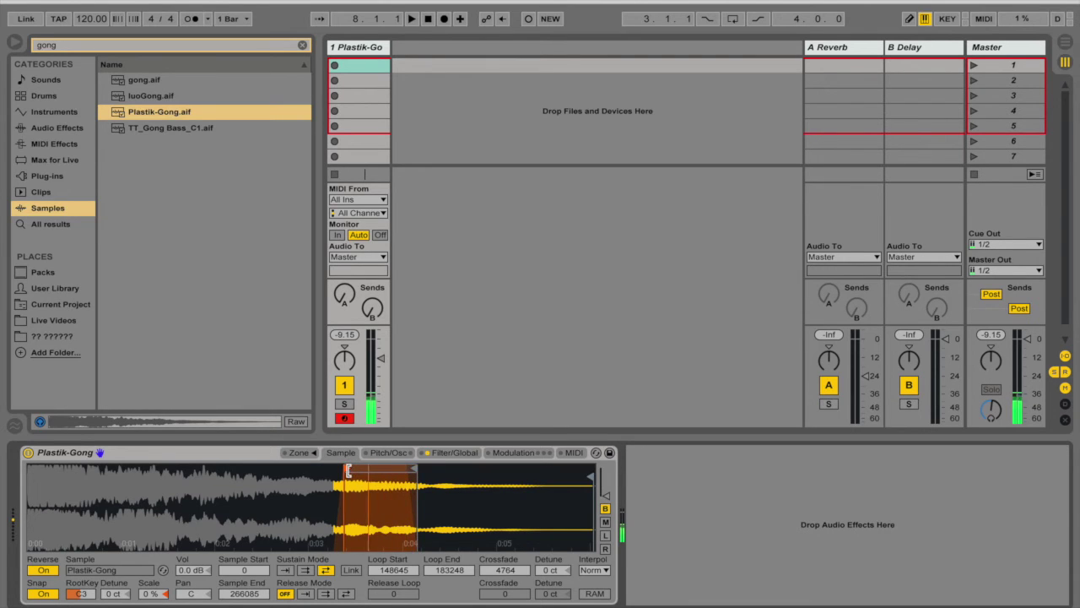
left_click_drag(347, 469, 350, 469)
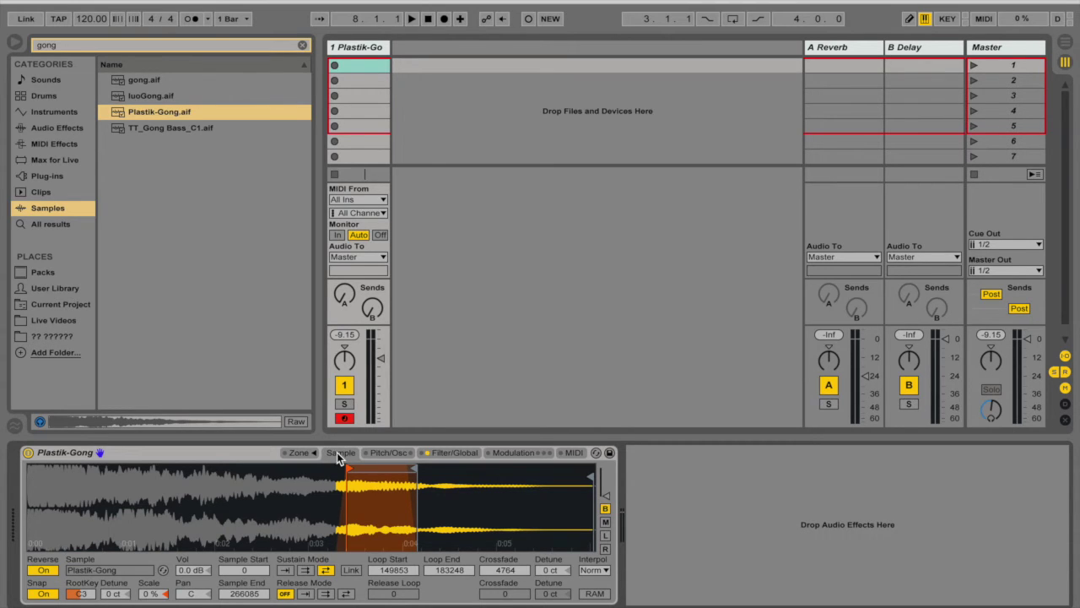
On the Pitch/Osc page, set Spread to 62 % and select Transp to change it to -12 st.
left_click(386, 453)
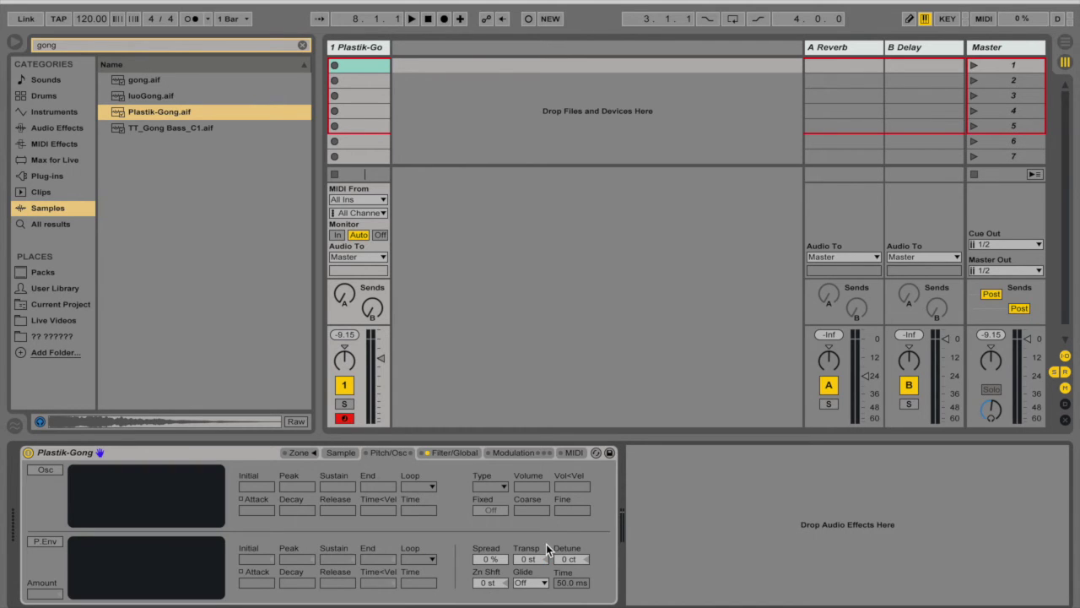
left_click(488, 560)
key("Return")
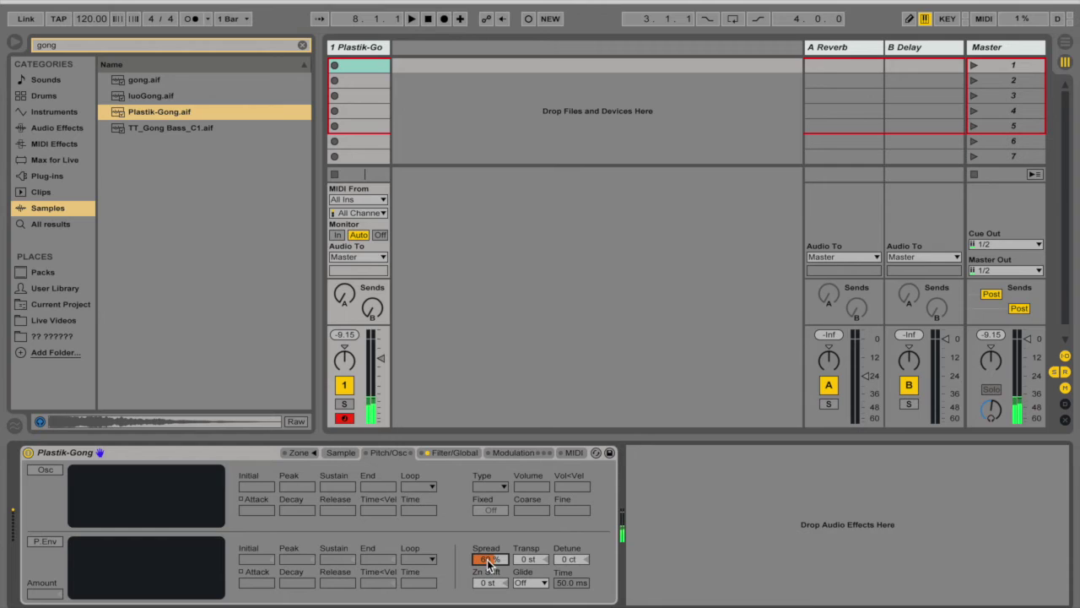
left_click_drag(488, 564, 488, 515)
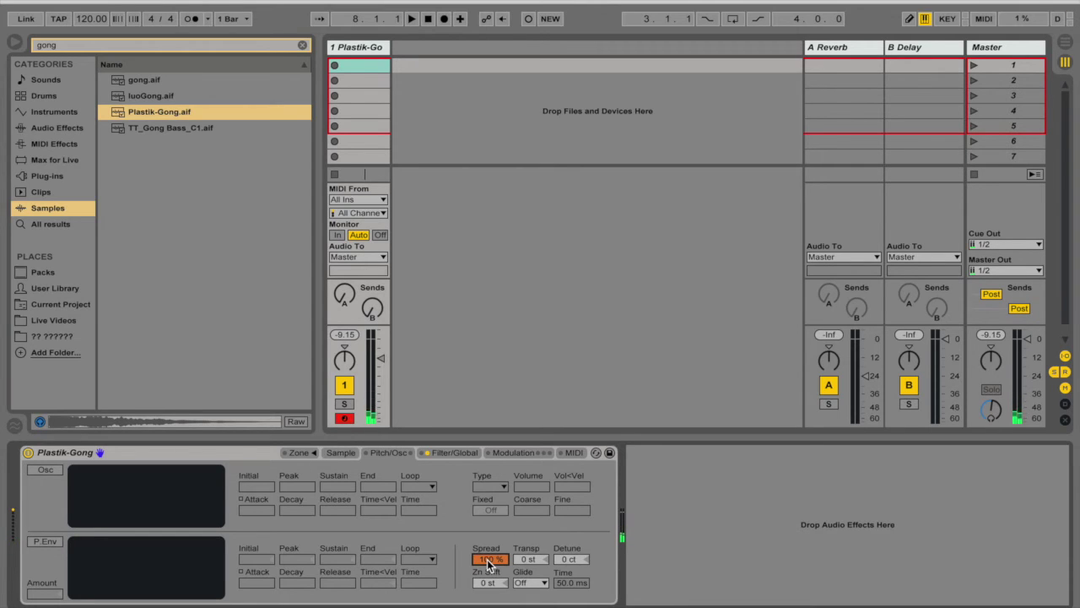
left_click_drag(488, 563, 488, 594)
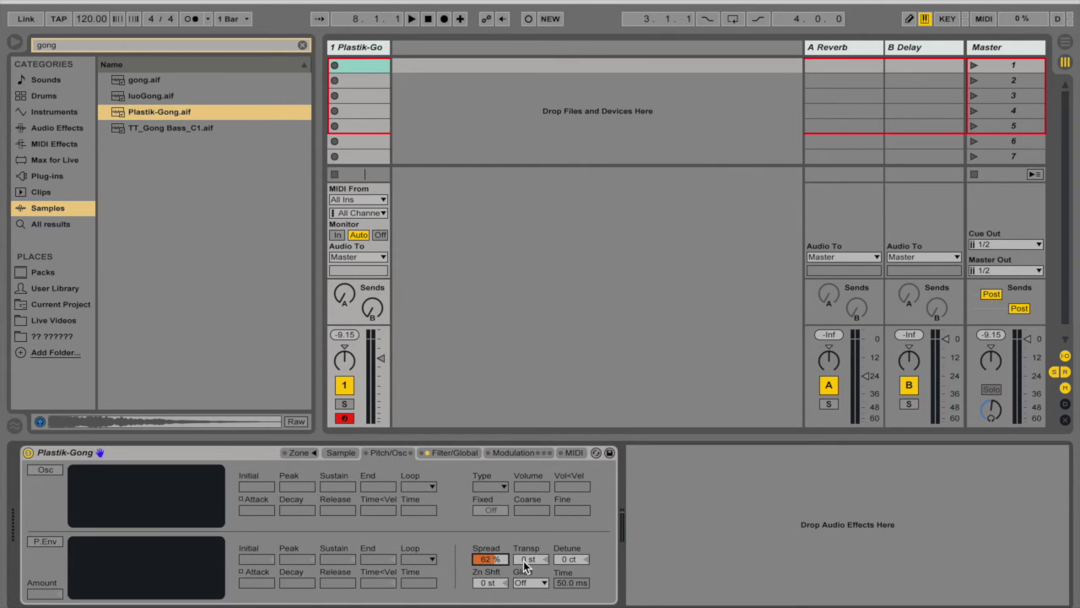
left_click(523, 560)
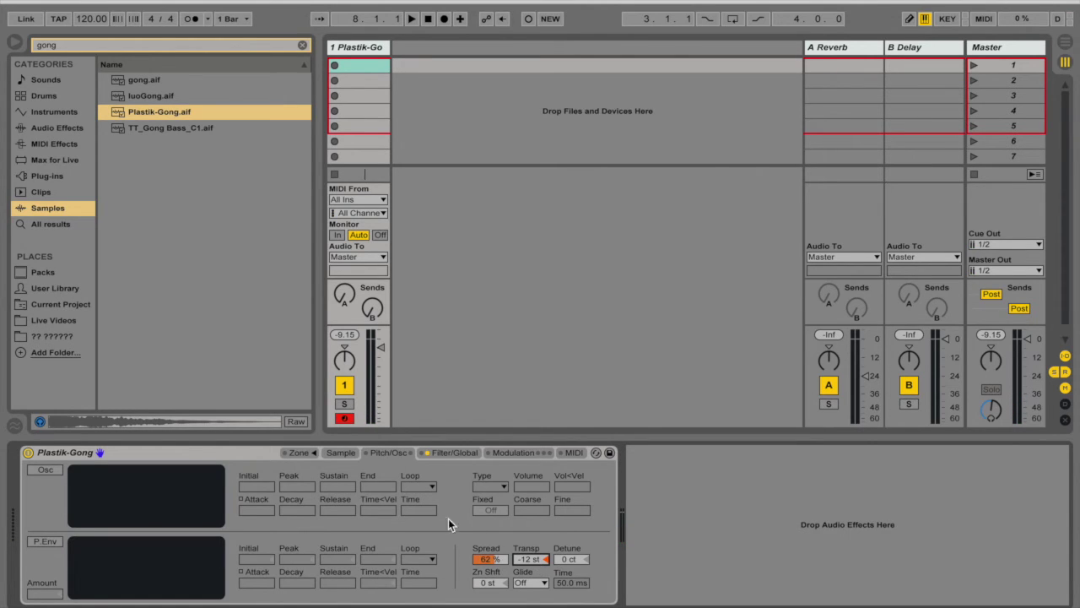
Pull Sample End in to 242587, then out to 248940, auditioning each change.
left_click(342, 452)
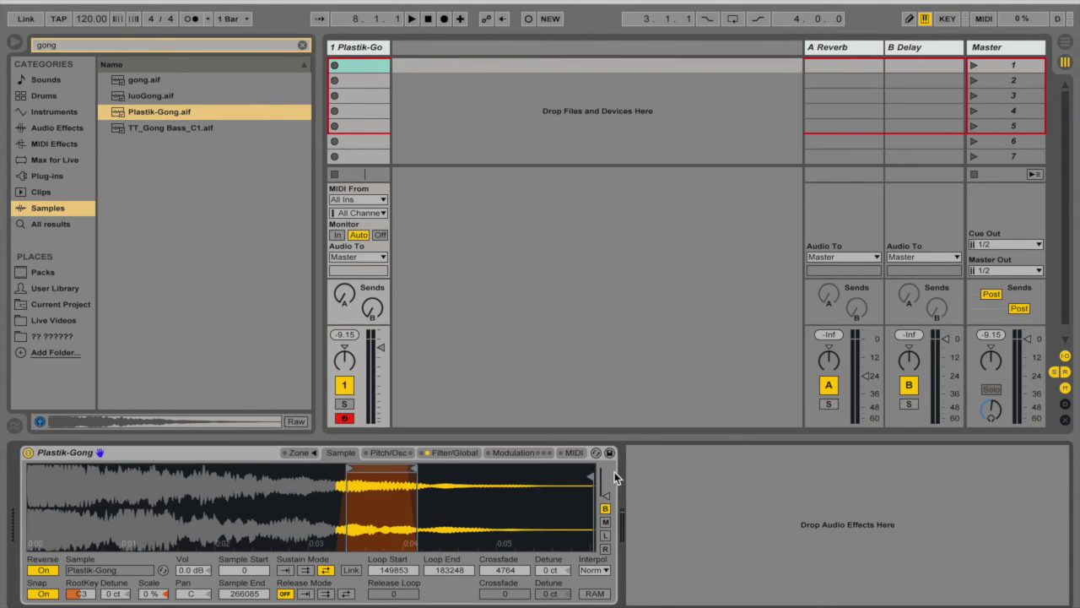
left_click_drag(244, 593, 243, 599)
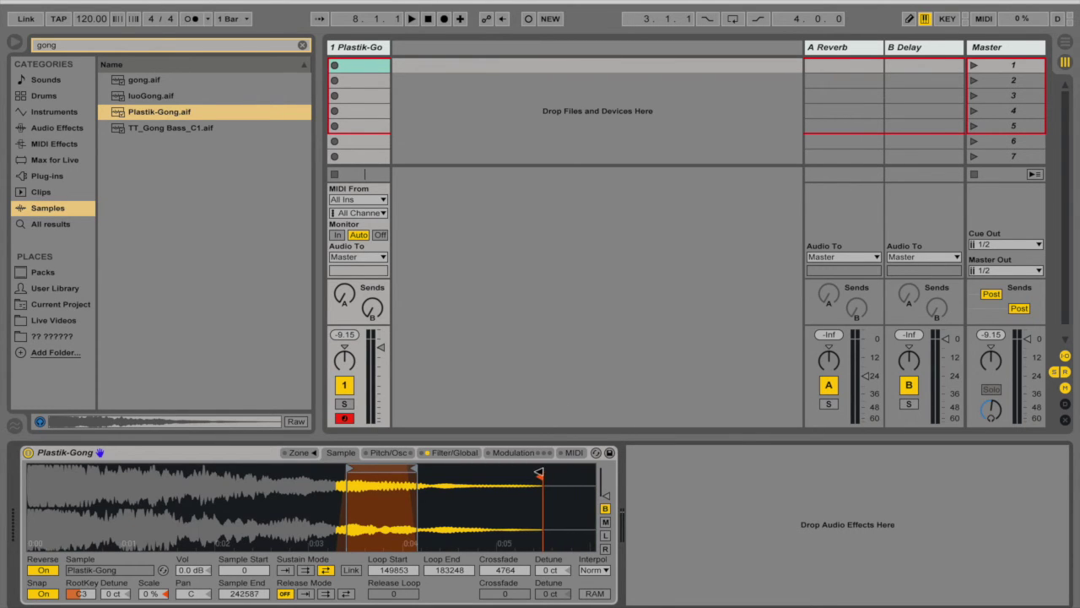
key("a")
left_click_drag(541, 475, 555, 475)
key("a")
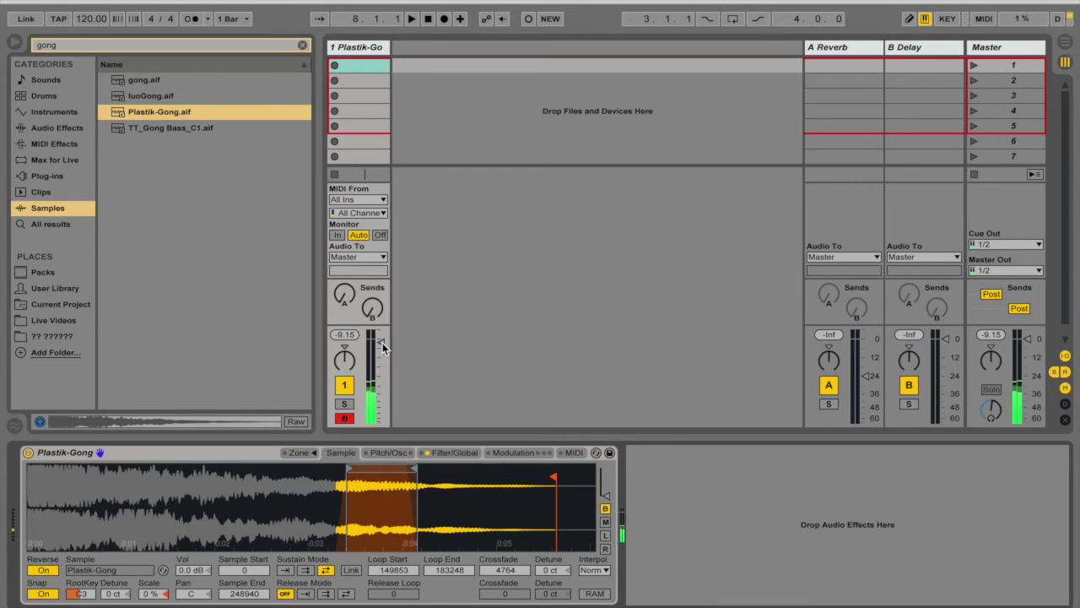
left_click(394, 453)
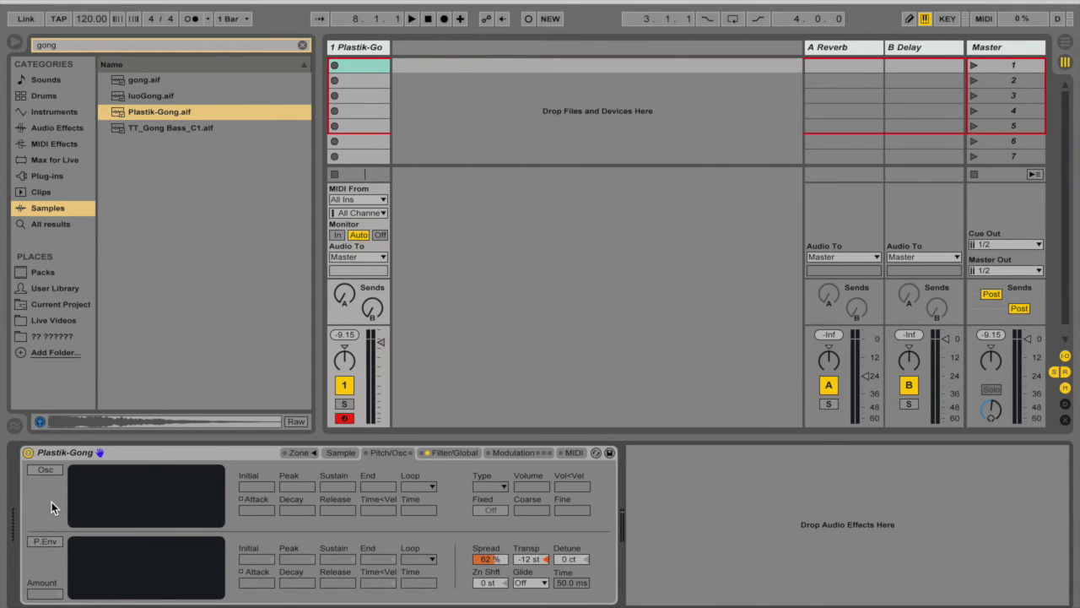
Raise the Sampler volume to -7 dB and switch its filter off.
left_click(458, 452)
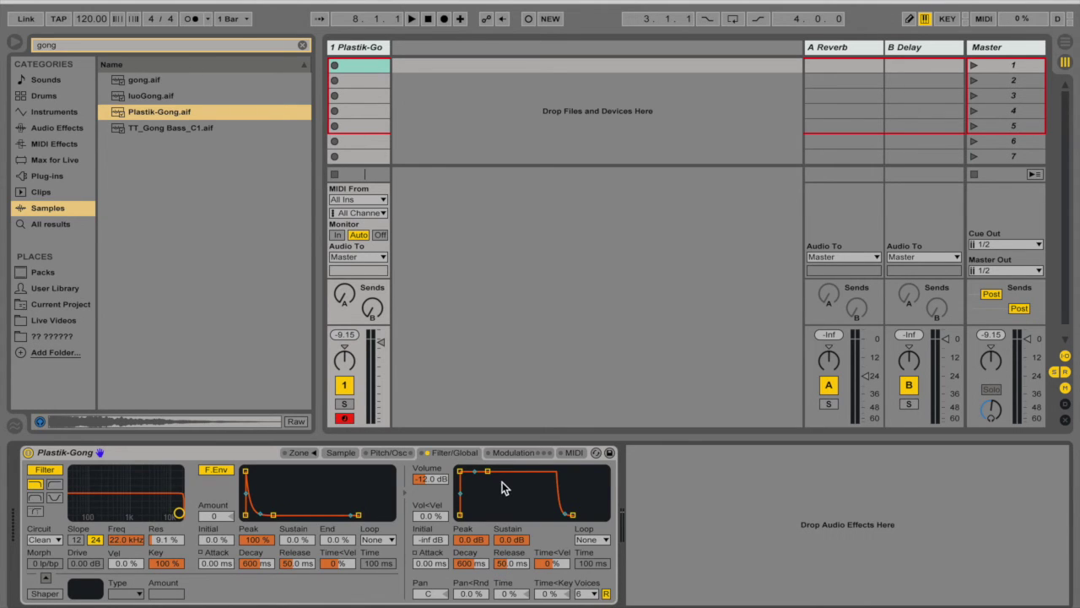
left_click(441, 480)
left_click(429, 563)
left_click_drag(429, 563, 429, 548)
left_click_drag(180, 515, 150, 507)
left_click(53, 470)
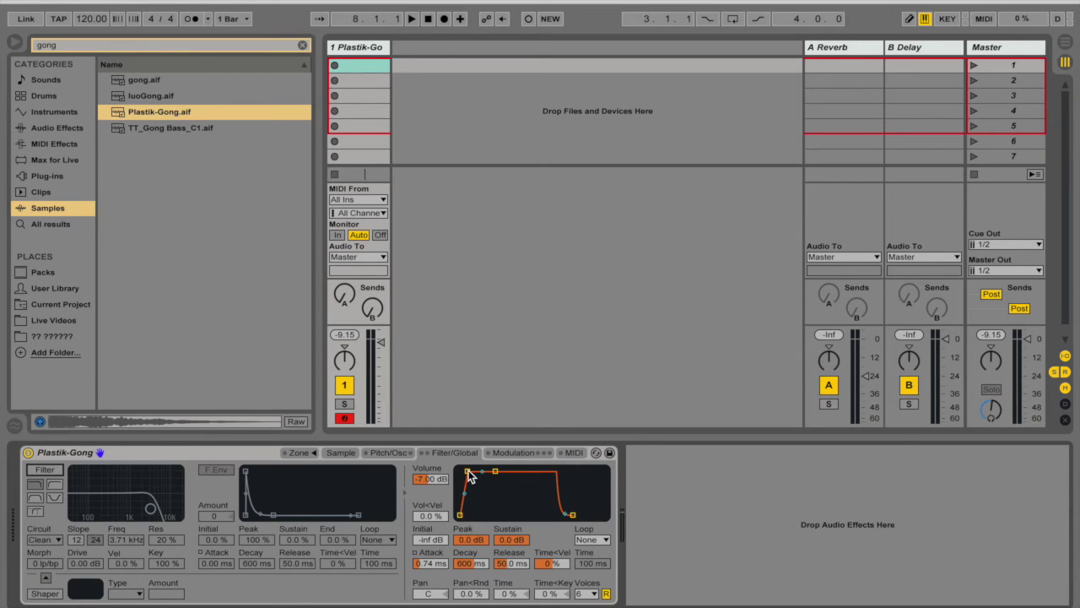
Stretch the volume envelope attack into a slow 4.47 s swell.
left_click_drag(467, 471, 472, 471)
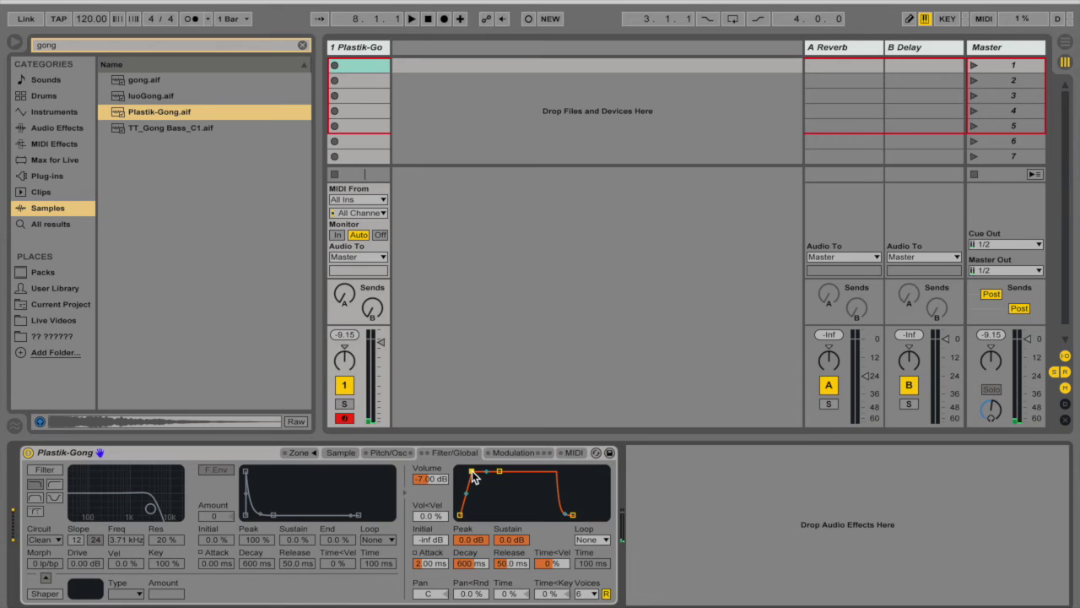
left_click_drag(472, 471, 504, 477)
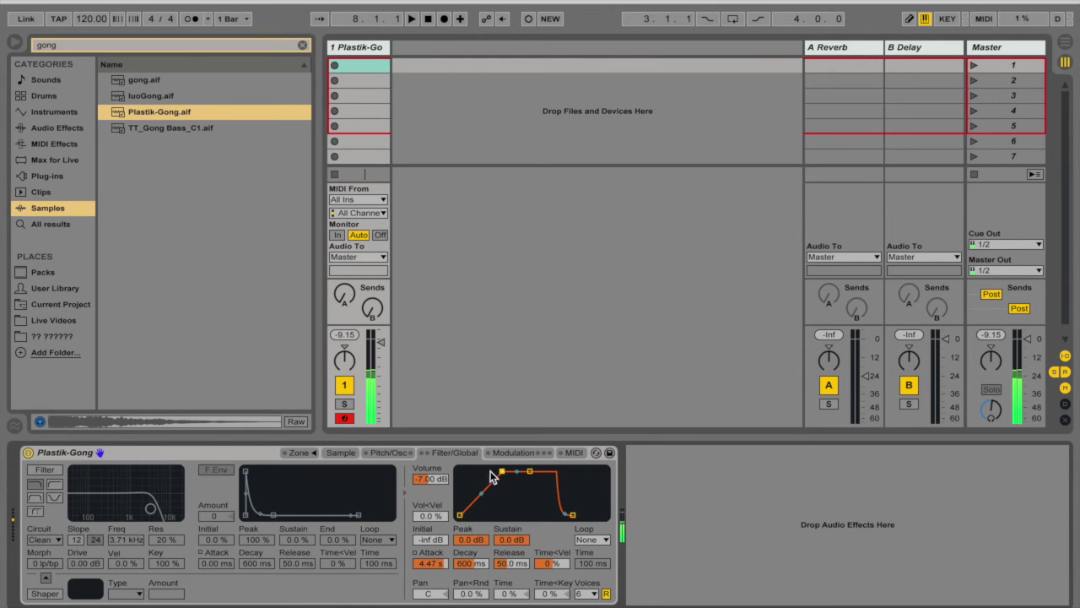
left_click(390, 452)
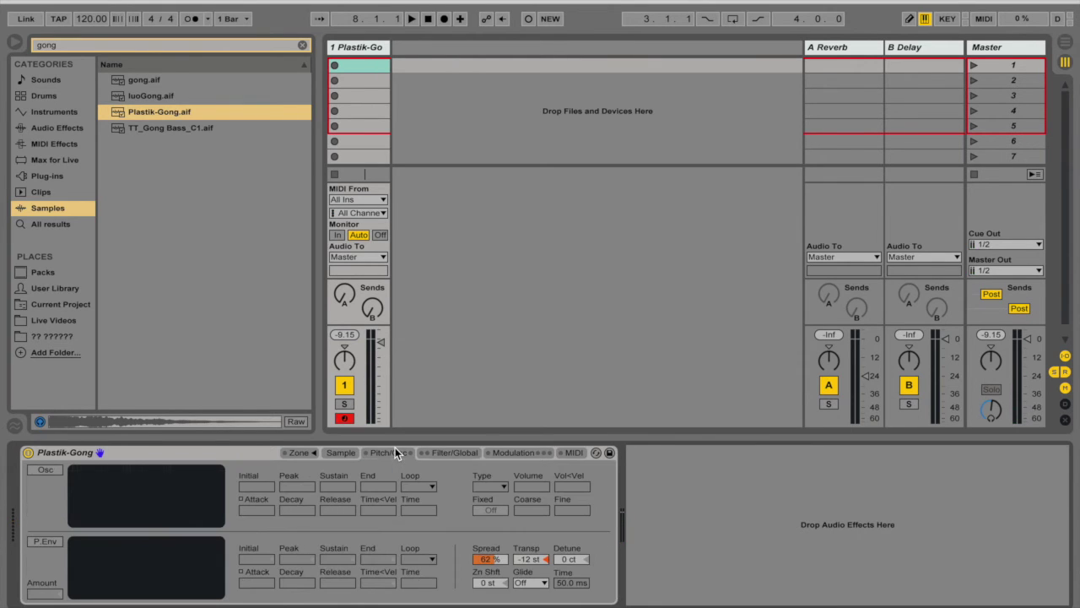
Lower the Transp value further, then show the Filter/Global page with -7 dB volume again.
left_click(532, 560)
left_click(534, 562)
left_click(452, 453)
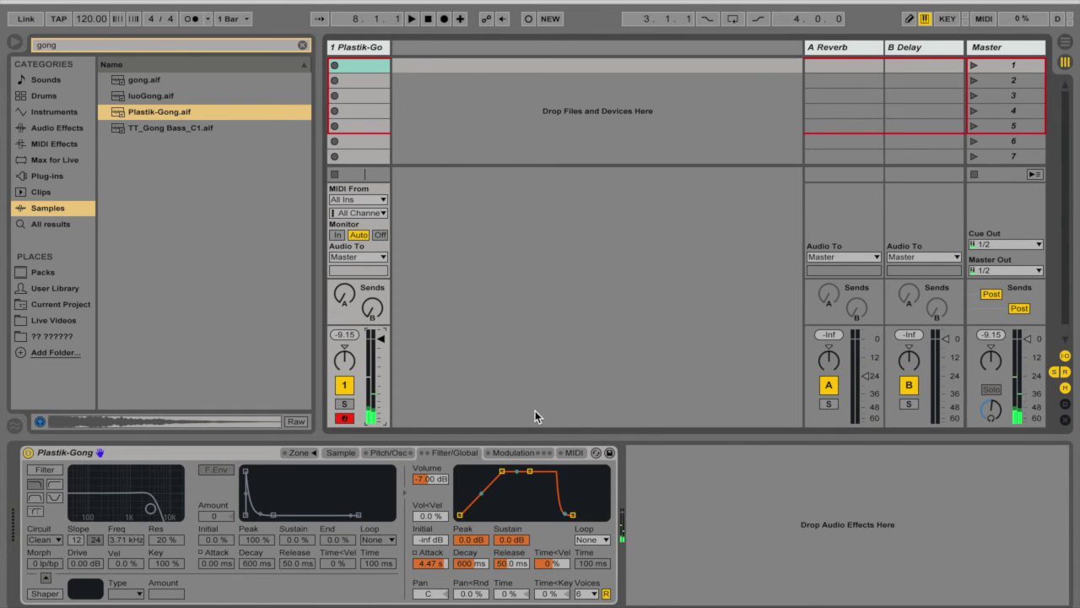
Turn on the extra oscillator with a Noise waveform in AM mode.
left_click(392, 452)
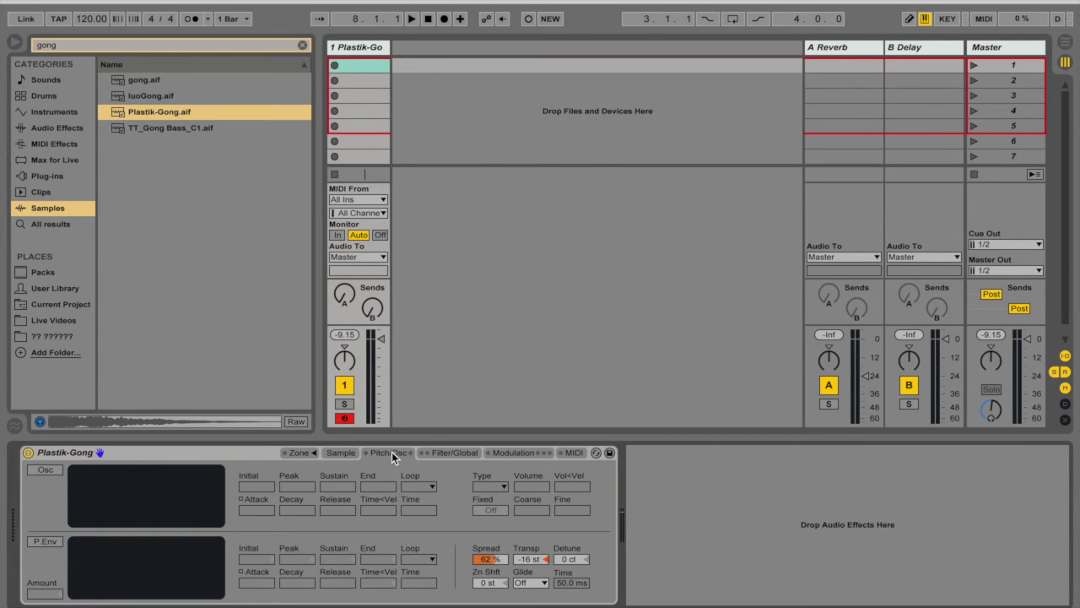
left_click(43, 471)
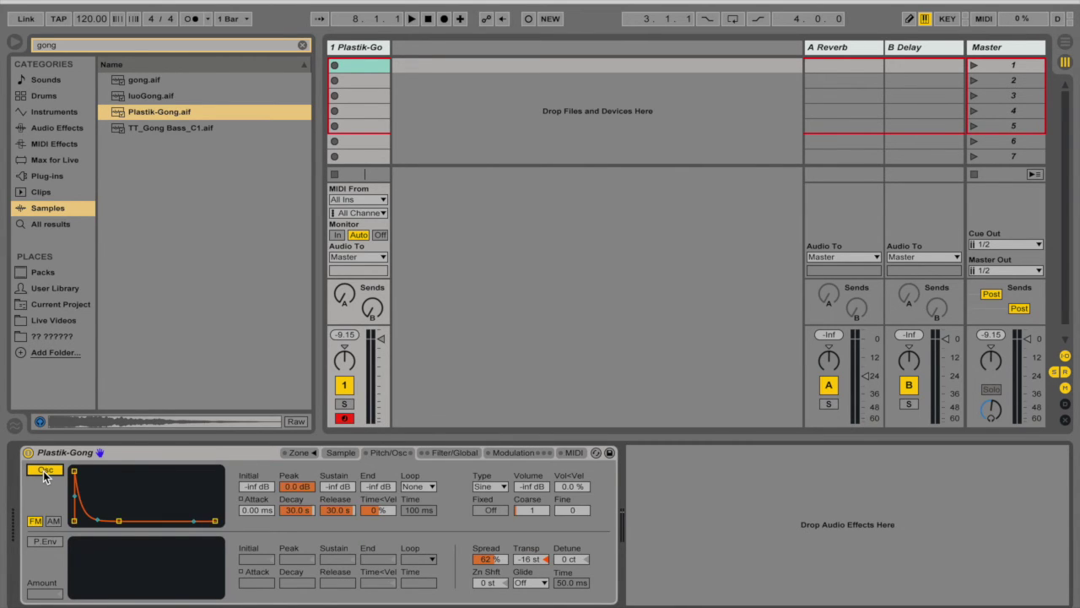
left_click(490, 487)
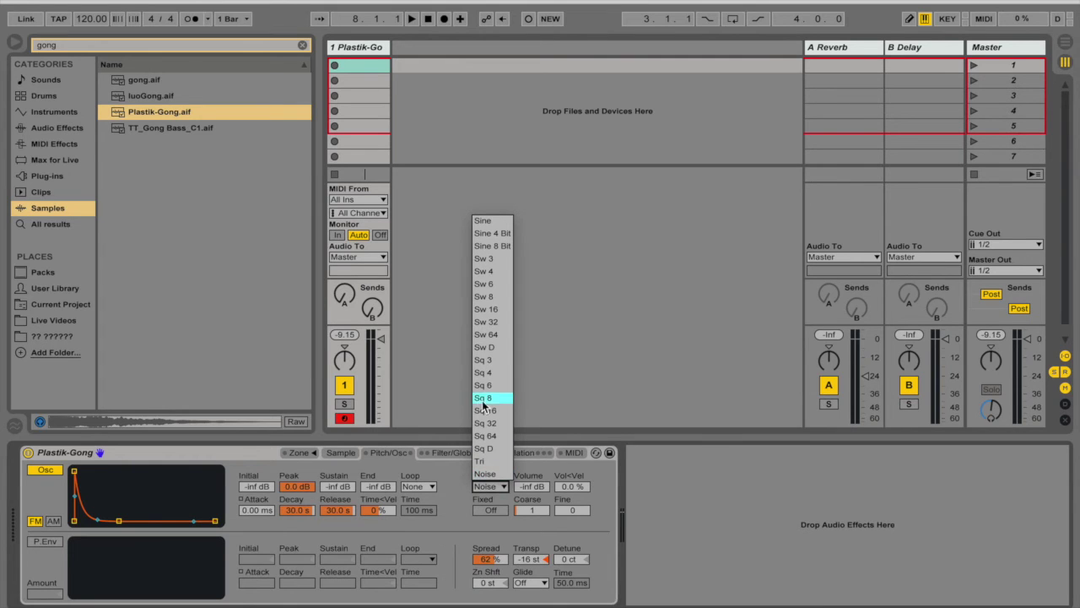
left_click(490, 474)
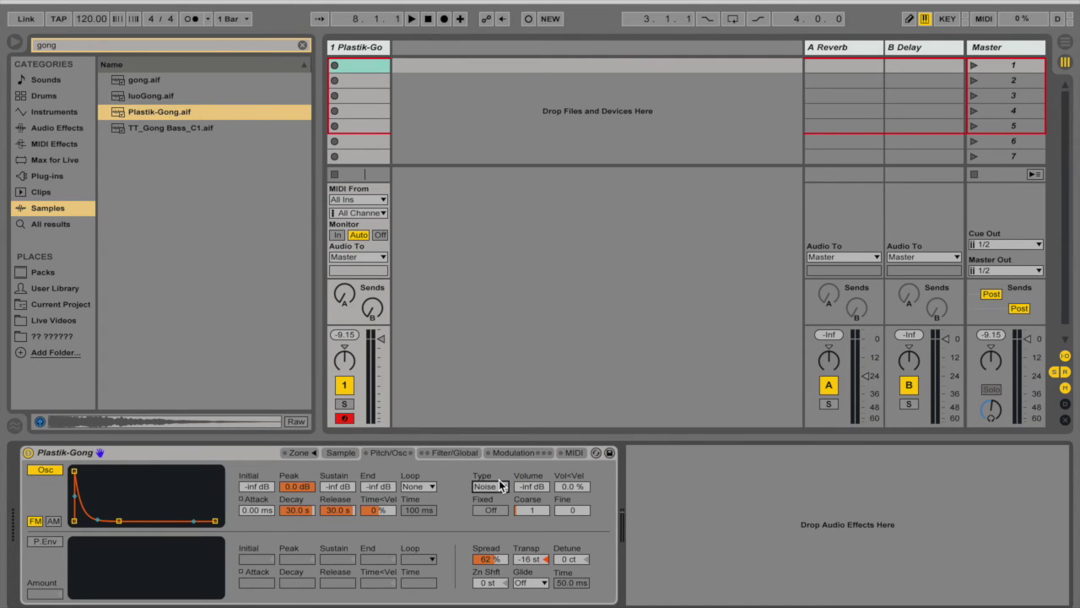
left_click(44, 470)
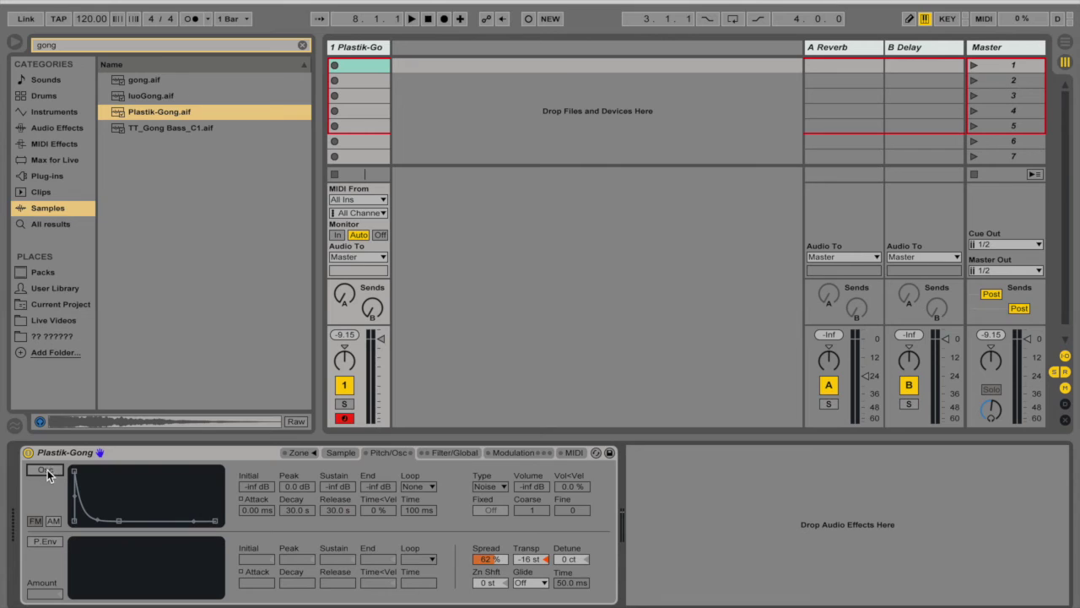
left_click(44, 470)
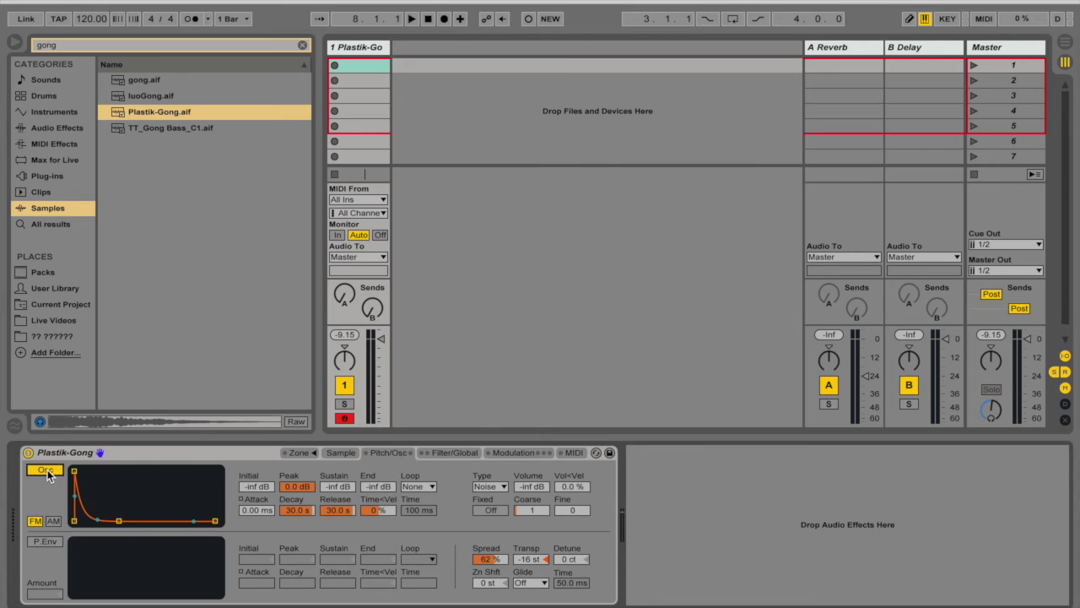
left_click(54, 522)
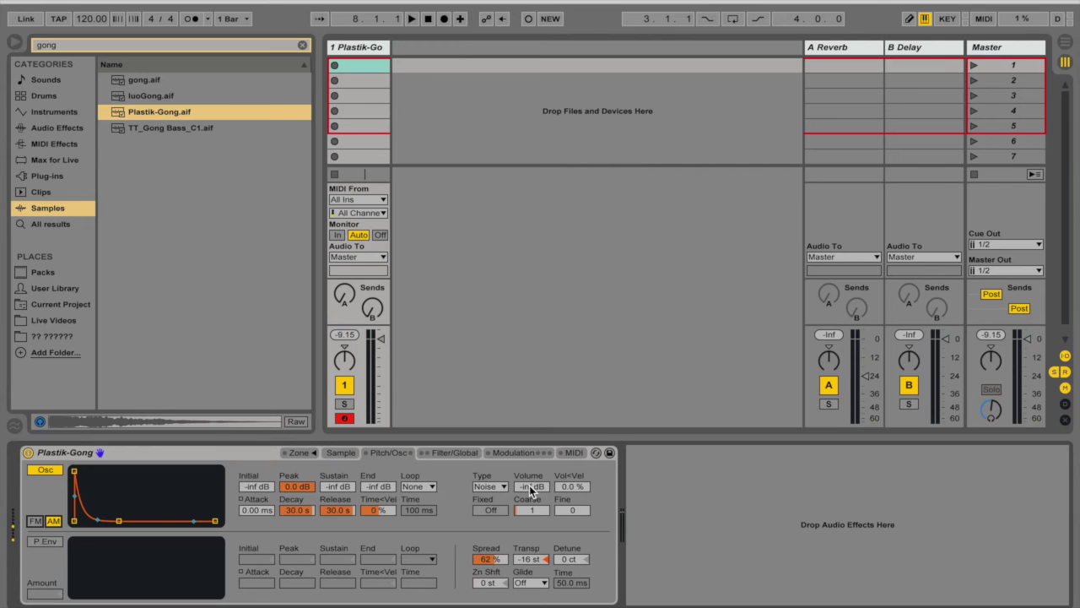
Set the noise oscillator to about -29 dB with Fixed on at 205 Hz.
left_click_drag(529, 486, 529, 452)
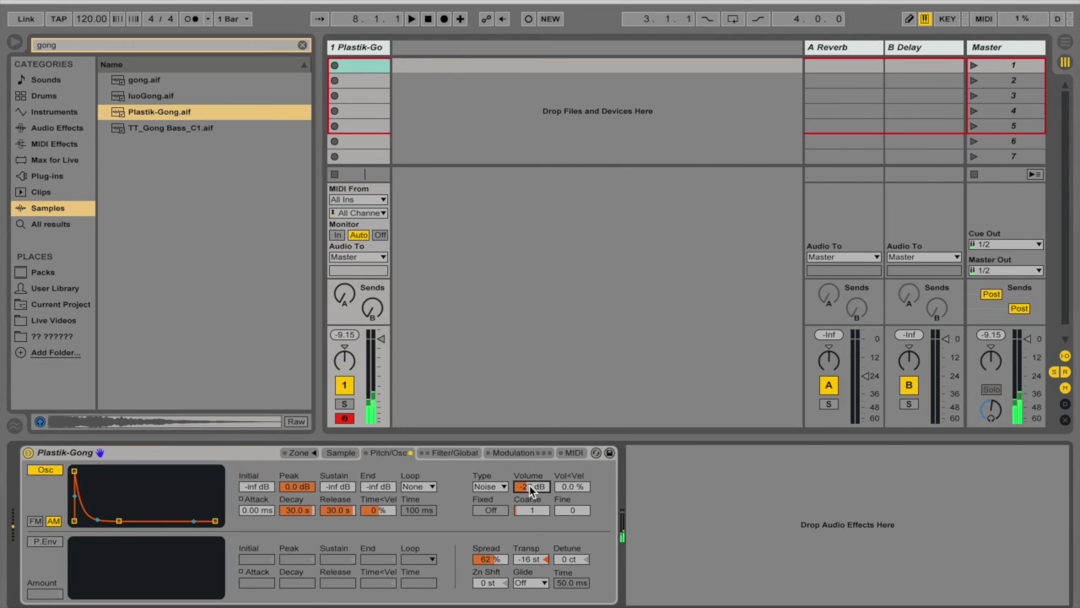
left_click(532, 510)
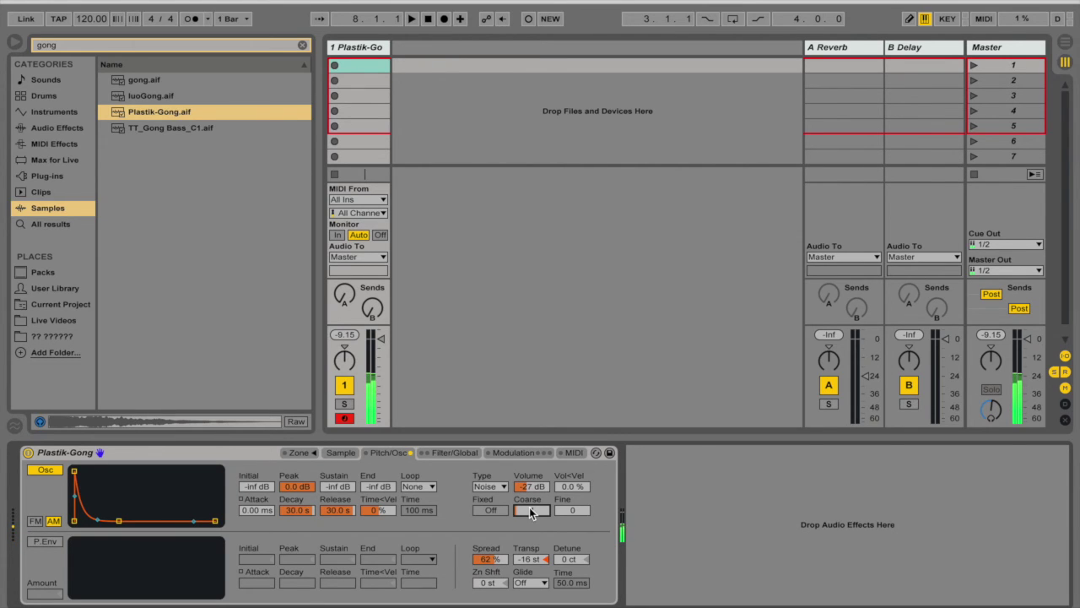
left_click_drag(531, 513, 532, 508)
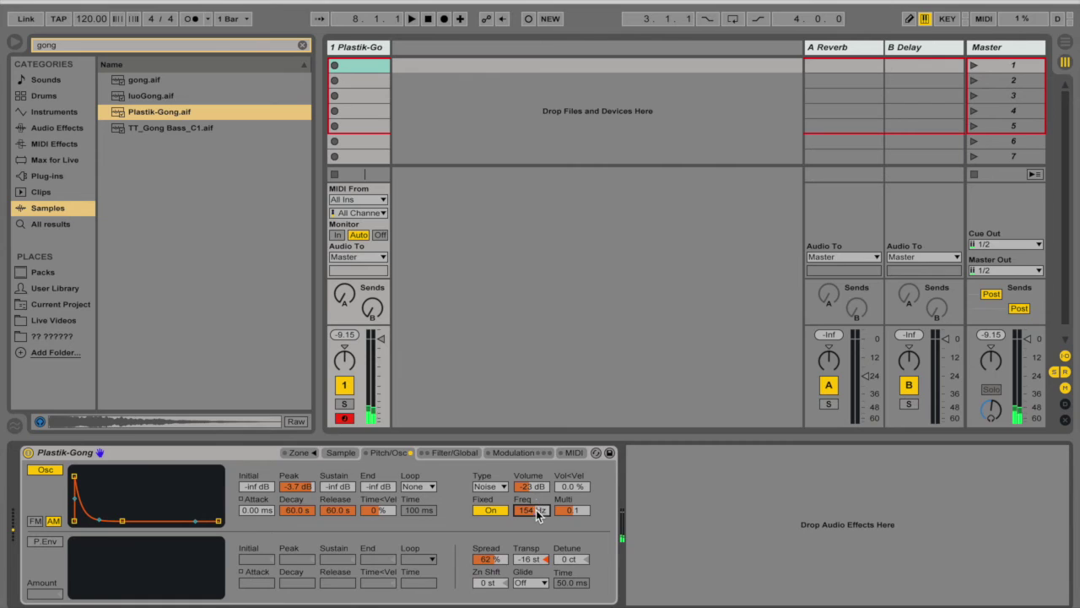
left_click_drag(536, 512, 452, 454)
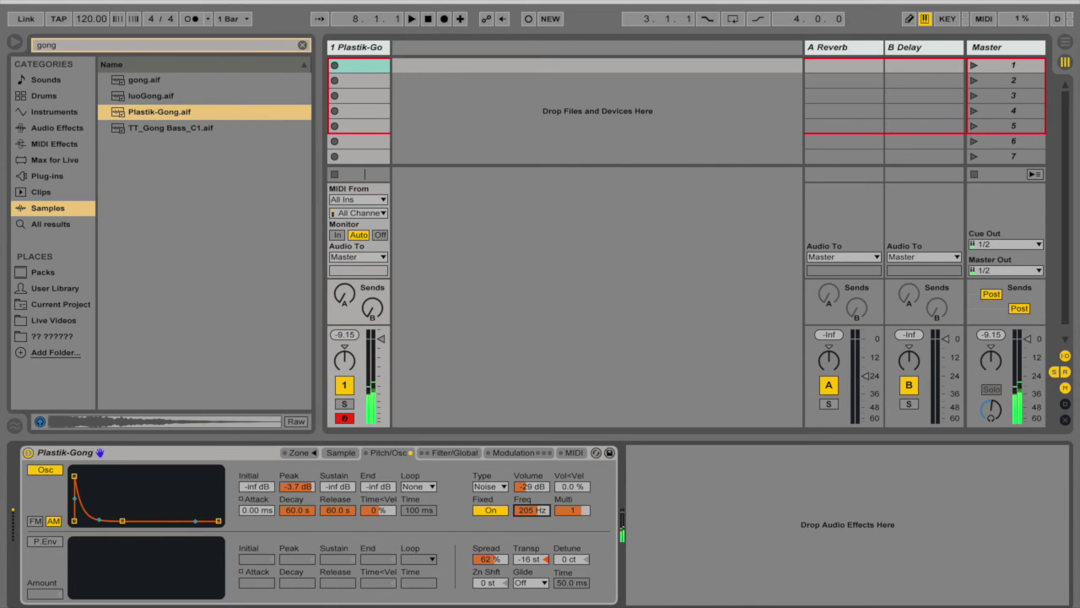
left_click(828, 3)
left_click(828, 12)
Enable LFO 1 modulating pitch at 10.3 % depth with a 0.05 Hz rate.
left_click(519, 453)
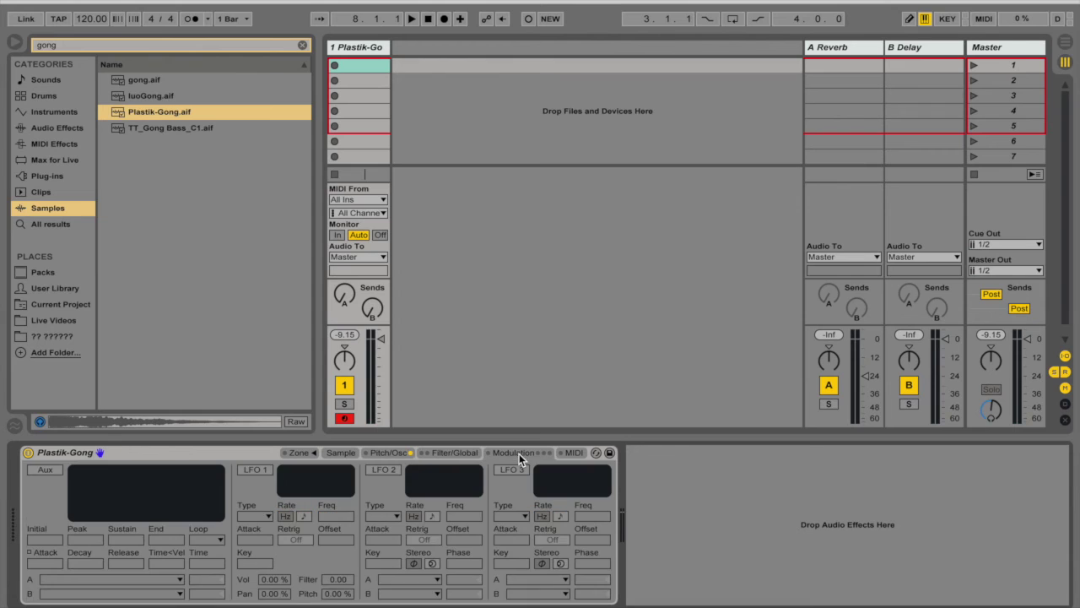
left_click(256, 470)
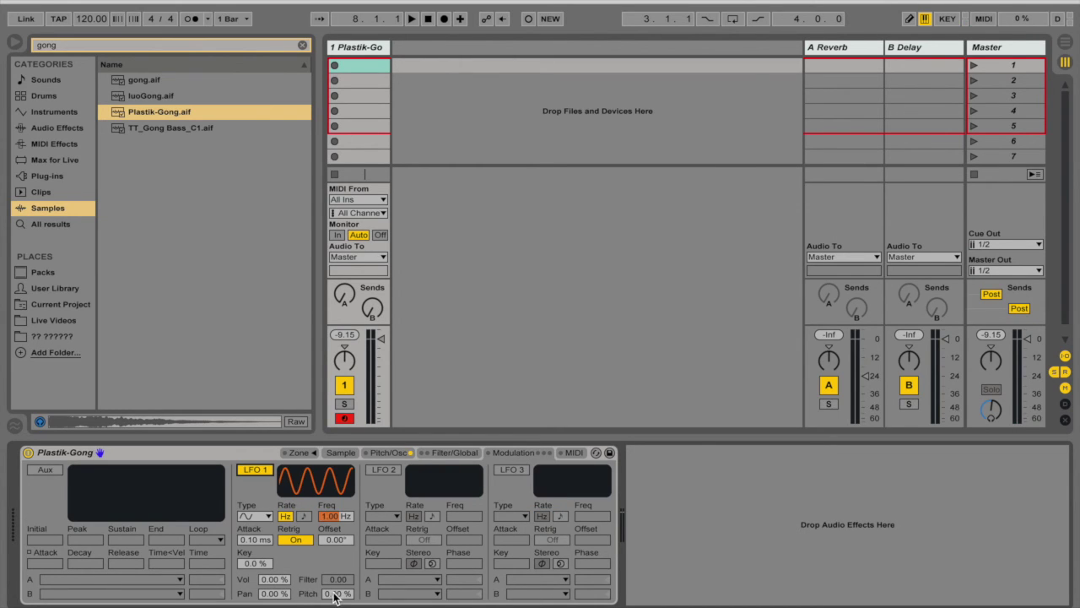
mouse_move(335, 594)
left_mouse_down()
mouse_move(331, 518)
mouse_move(331, 581)
left_mouse_up()
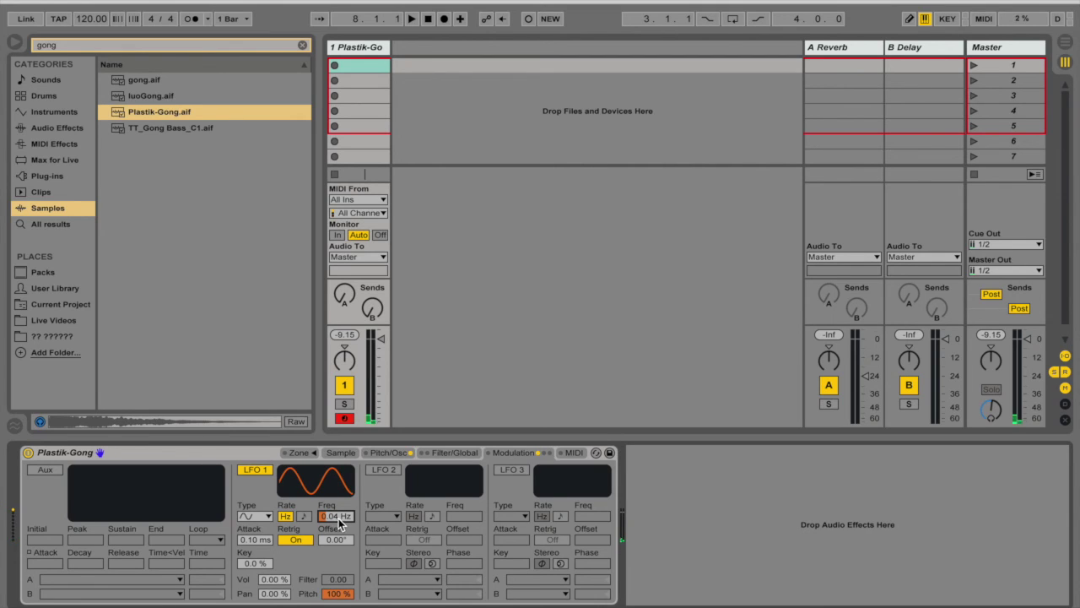
left_click(338, 593)
mouse_move(338, 594)
left_mouse_down()
mouse_move(338, 607)
mouse_move(340, 597)
left_mouse_up()
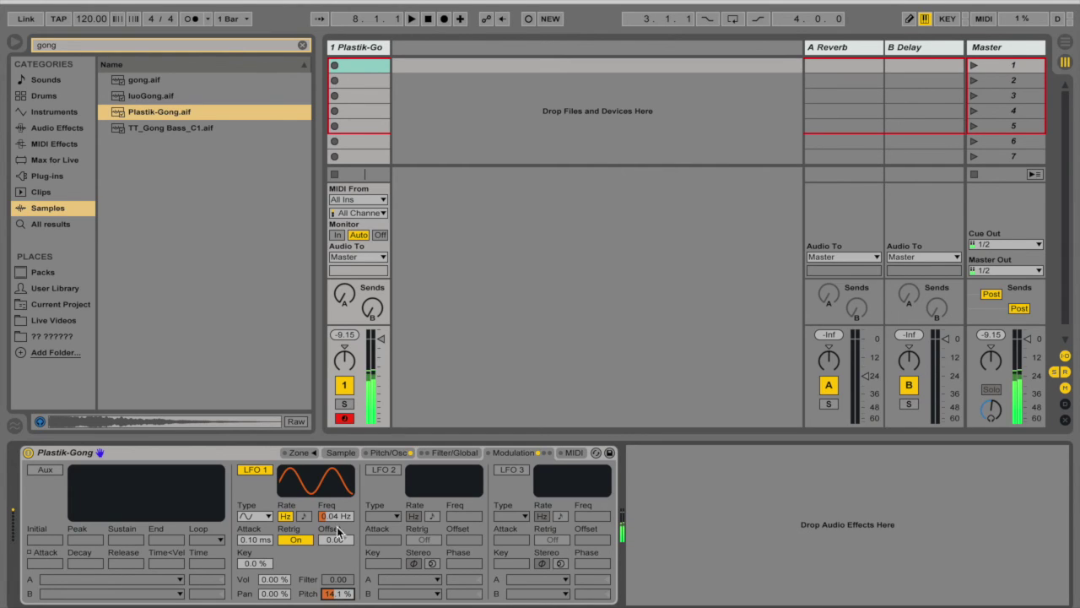
left_click(338, 517)
left_click_drag(337, 518, 338, 523)
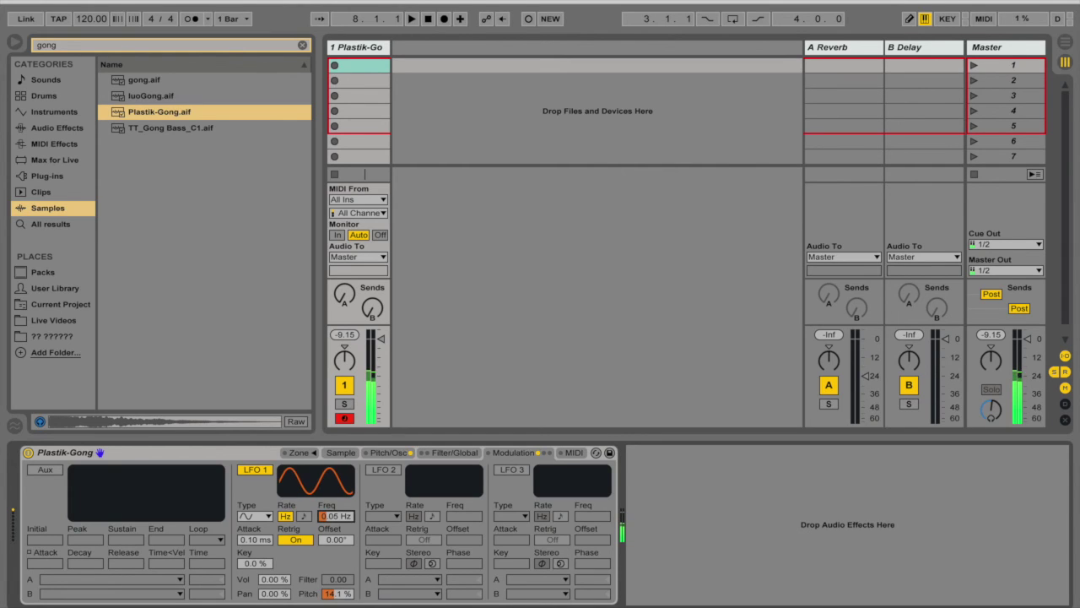
left_click(343, 595)
left_click(343, 594)
left_click_drag(342, 594, 343, 605)
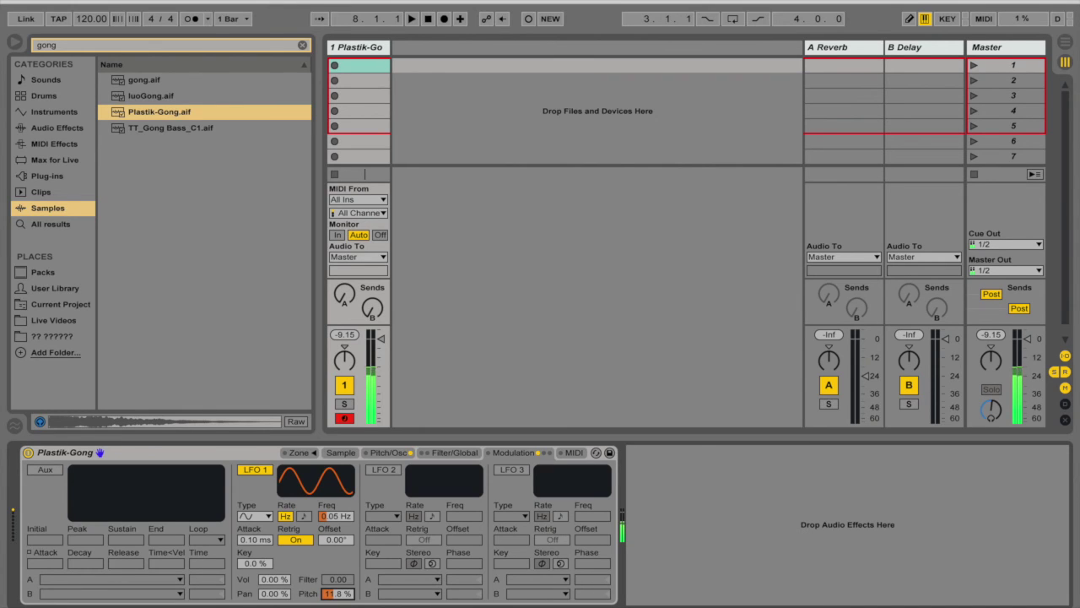
left_click(341, 591)
left_click(392, 452)
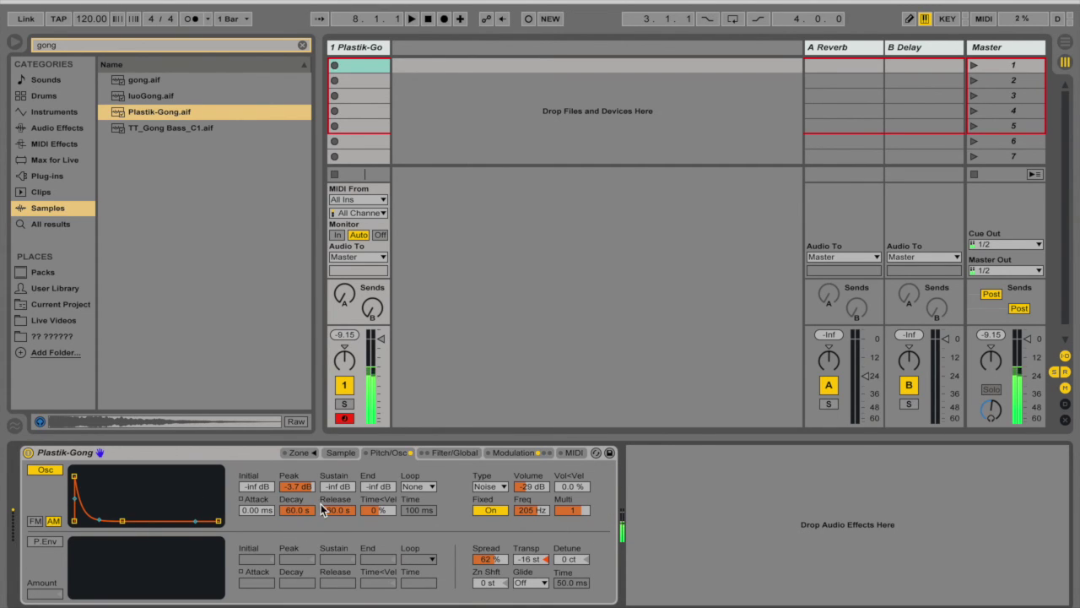
Give the oscillator envelope 0 dB sustain and a short attack.
left_click_drag(344, 480, 344, 447)
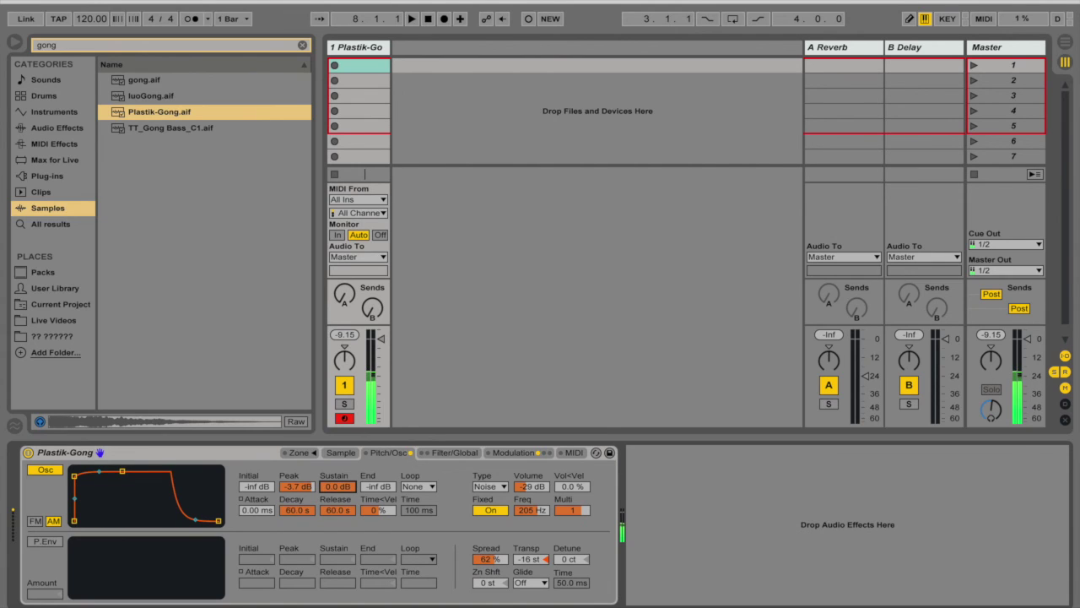
left_click_drag(75, 475, 94, 472)
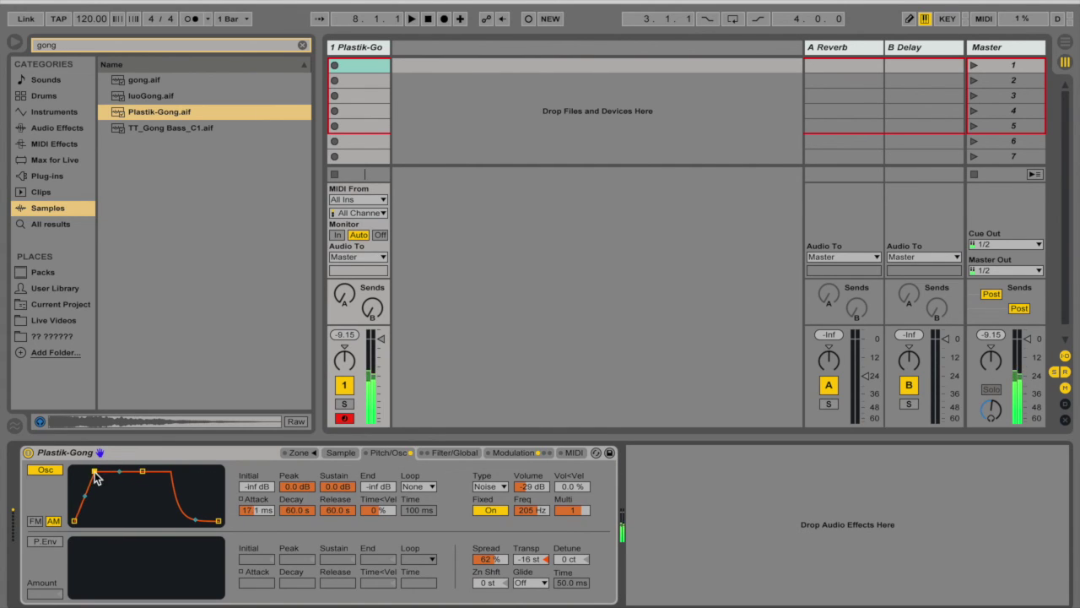
left_click(494, 453)
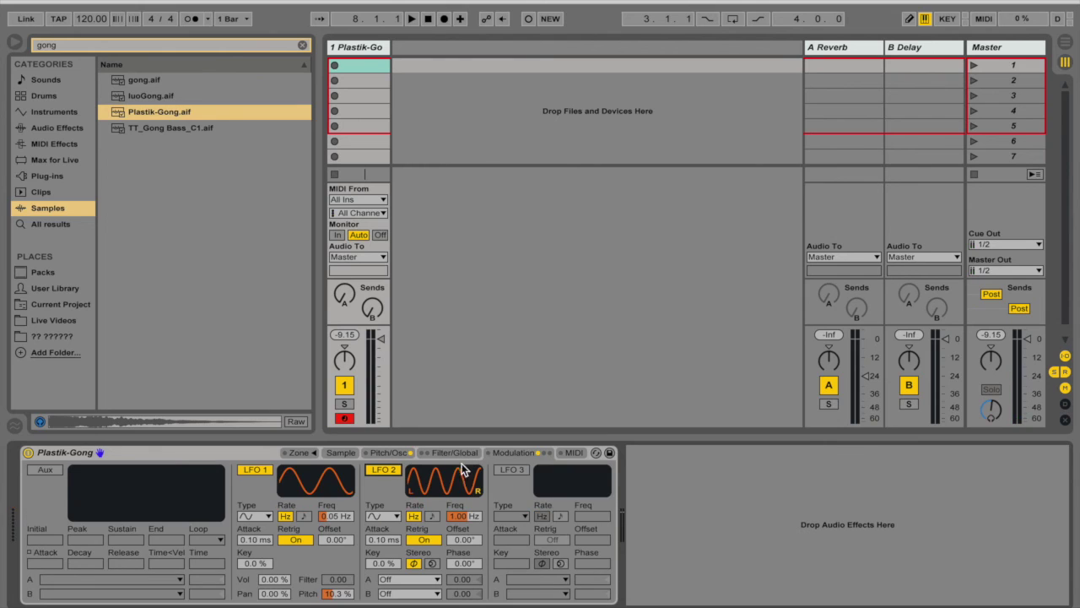
Route LFO 2 to oscillator pitch at 100 with S&H, 99 % width; lower noise to -40 dB.
left_click(430, 578)
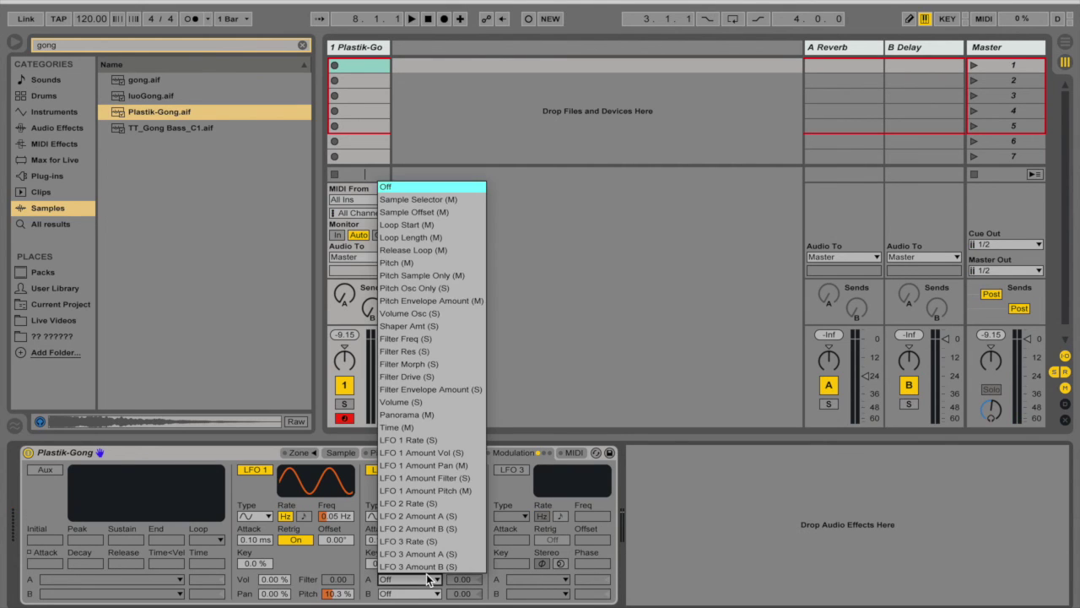
left_click(460, 288)
left_click_drag(467, 584, 466, 498)
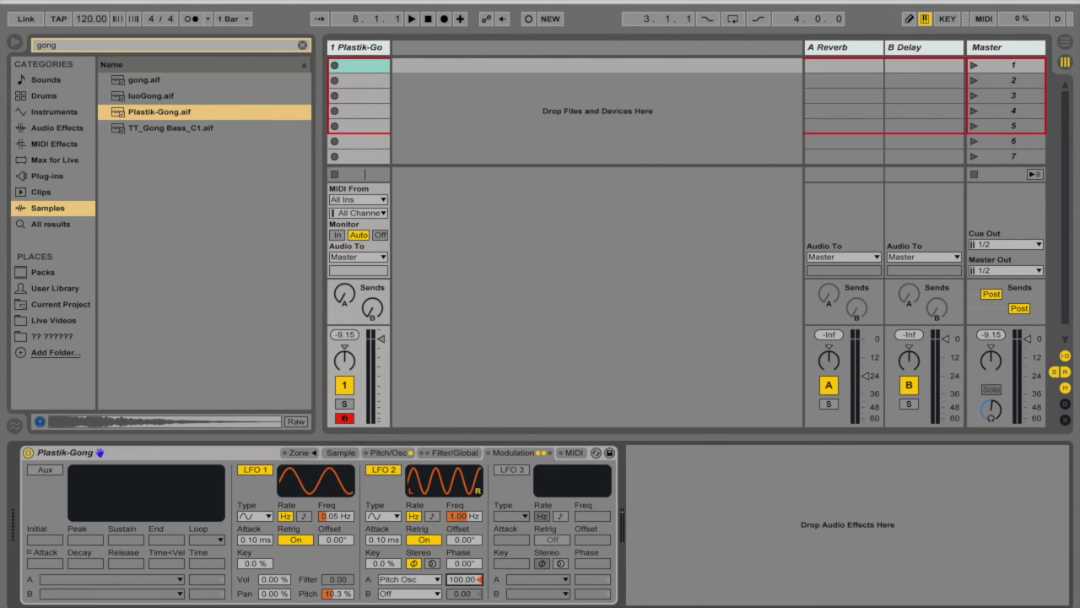
left_click(394, 516)
left_click(392, 593)
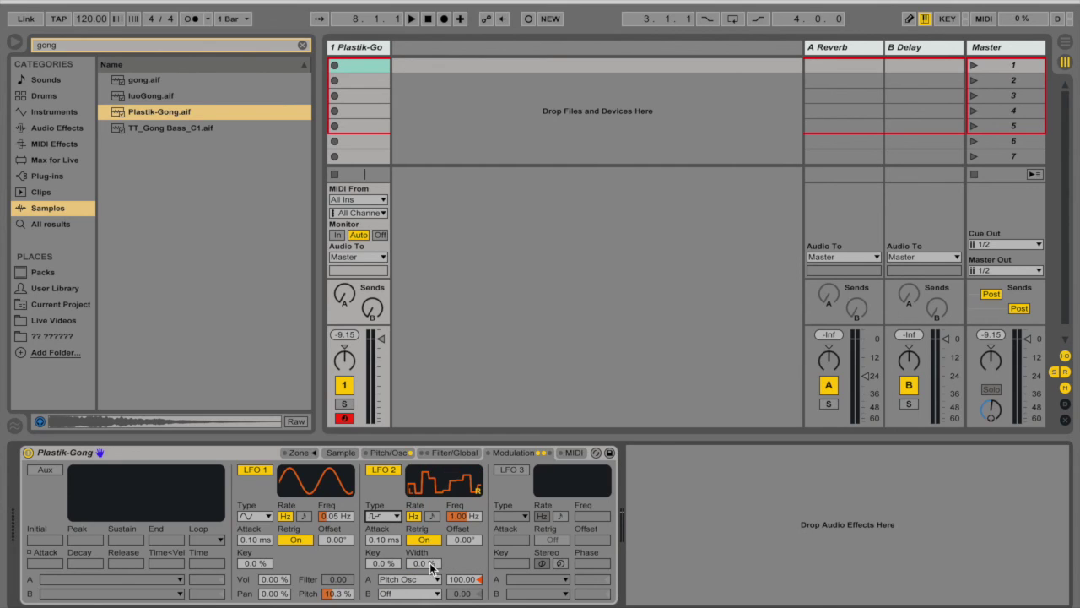
left_click_drag(430, 566, 433, 568)
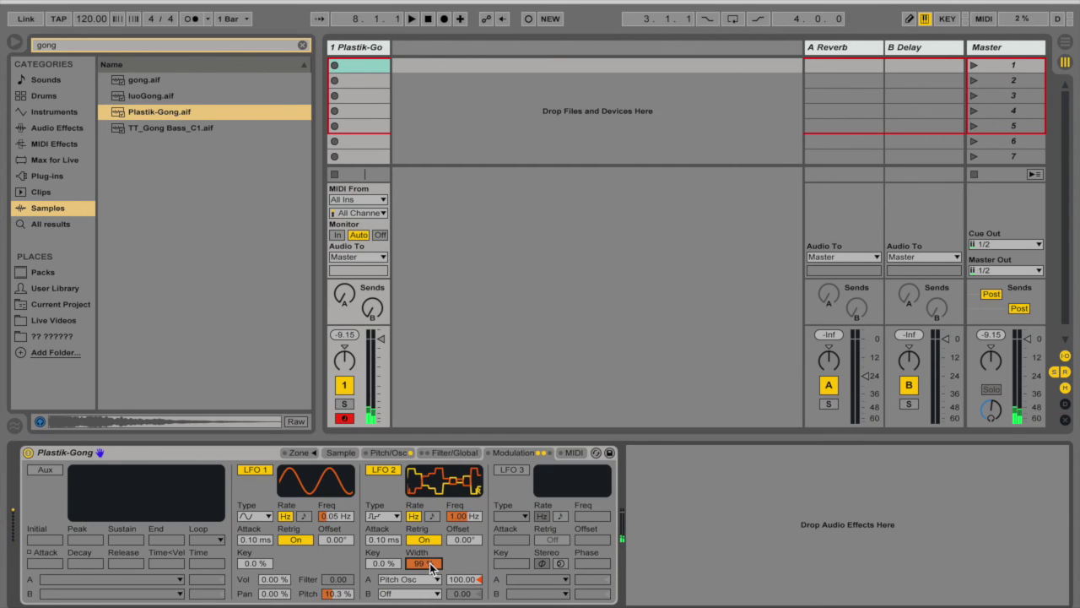
mouse_move(466, 516)
left_mouse_down()
mouse_move(467, 460)
mouse_move(468, 523)
left_mouse_up()
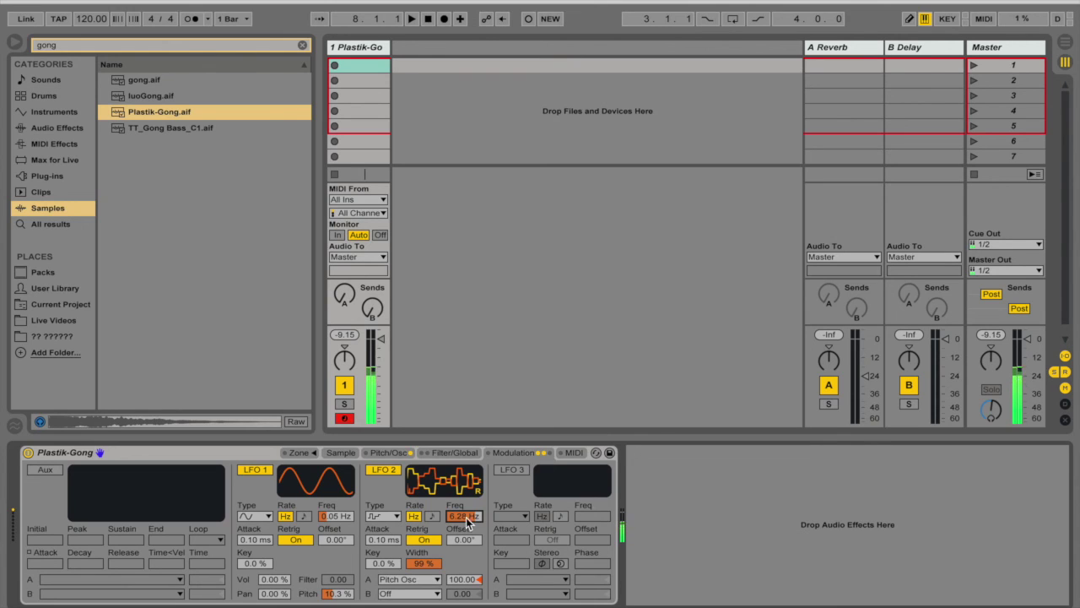
left_click(401, 454)
left_click_drag(535, 491, 535, 500)
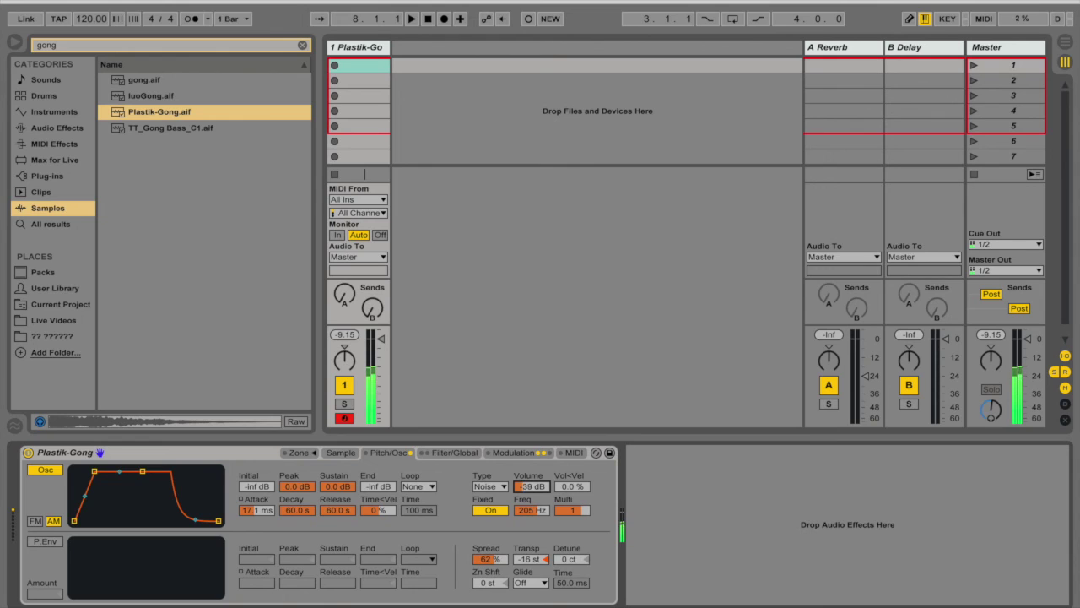
Add a Reverb from Audio Effects after the Plastik-Gong sampler.
left_click(472, 455)
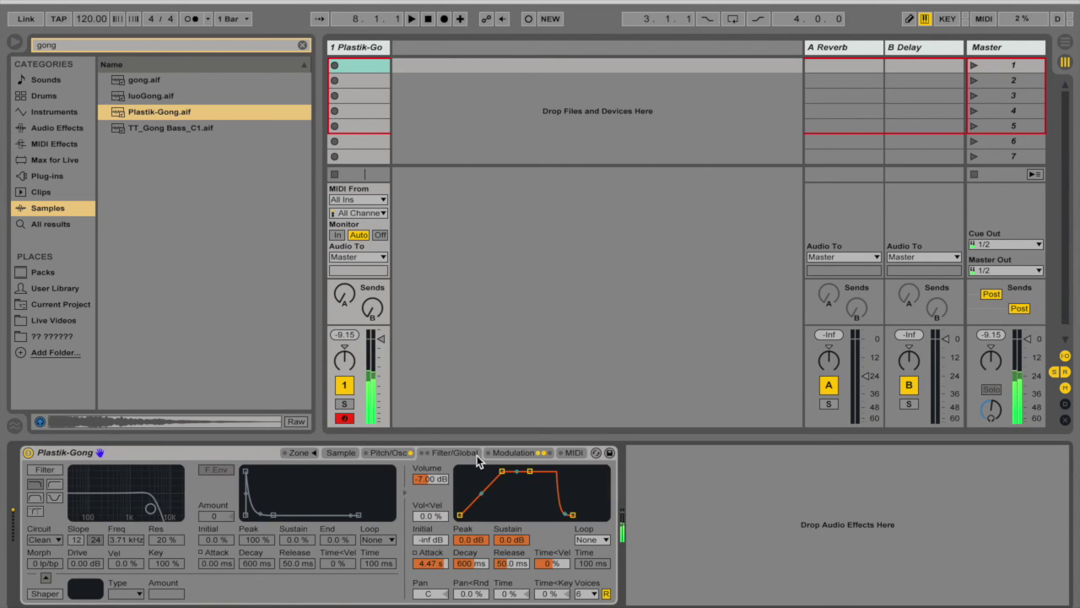
left_click(510, 452)
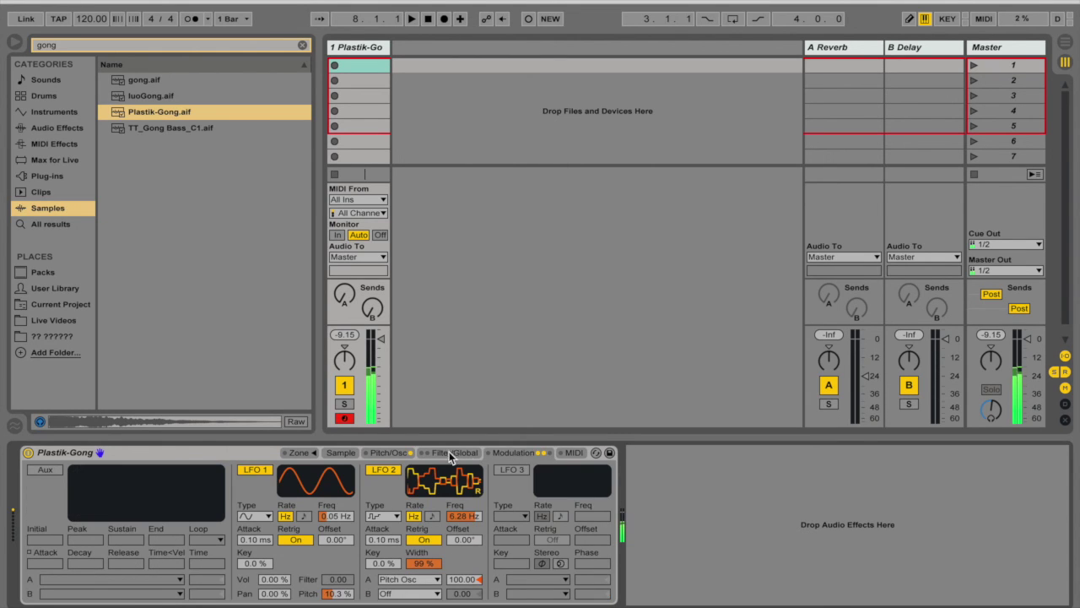
left_click(58, 111)
left_click(63, 129)
scroll(182, 201, "down", 5)
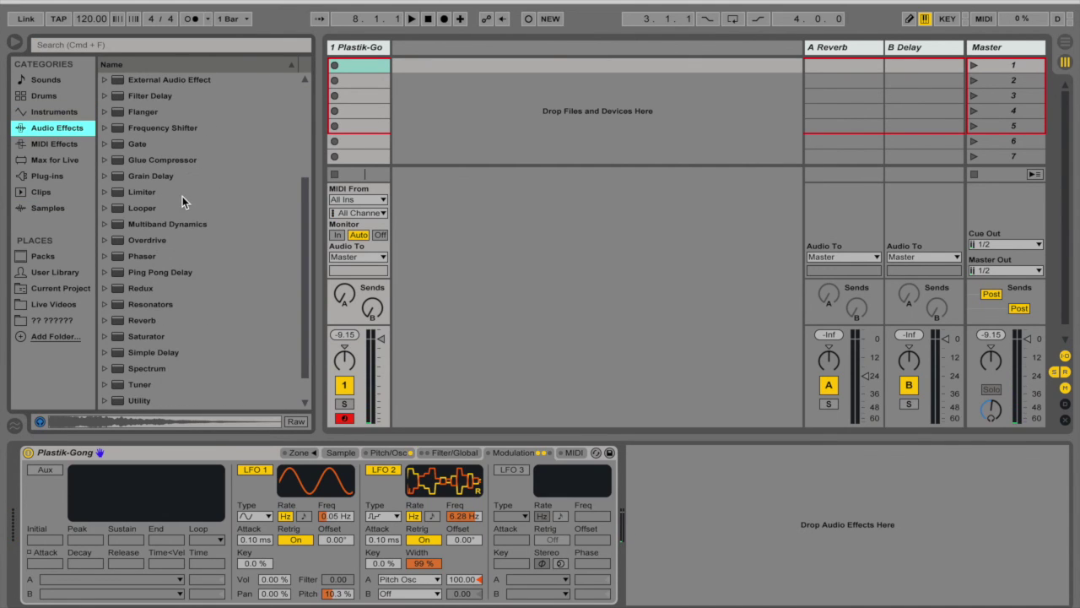
left_click_drag(143, 320, 604, 490)
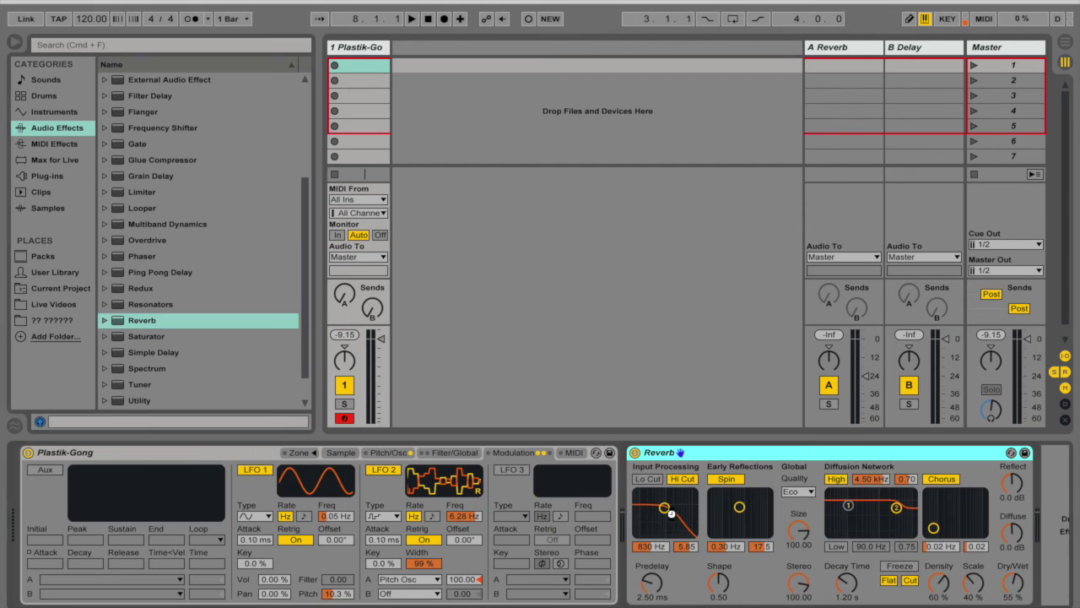
Set the Reverb to 5.45 s decay, larger size, faster chorus and 51 % dry/wet.
left_click_drag(847, 582, 846, 567)
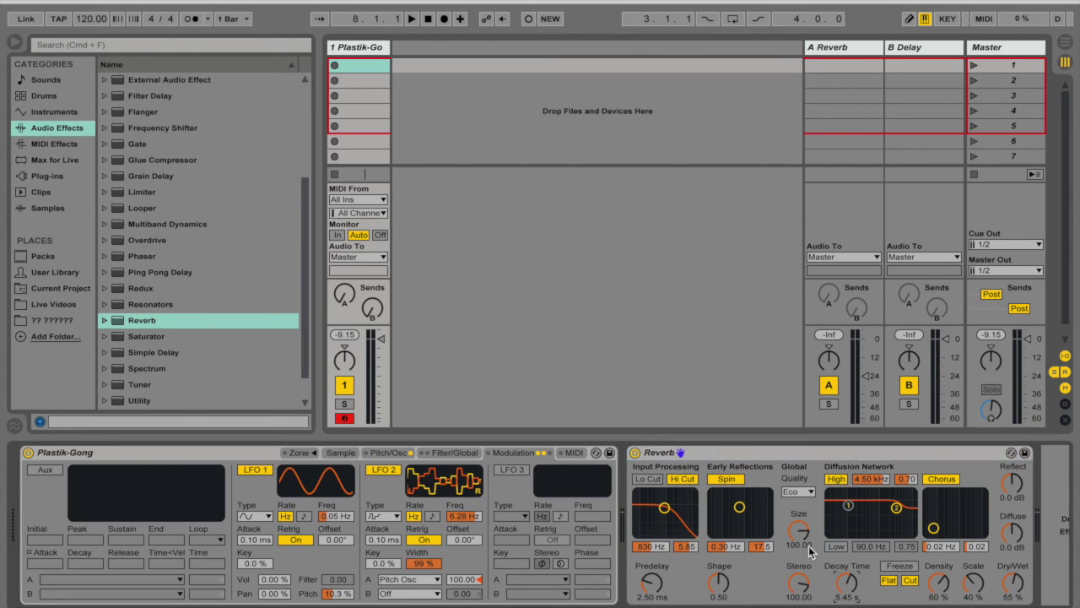
left_click_drag(799, 533, 802, 536)
left_click_drag(933, 528, 965, 513)
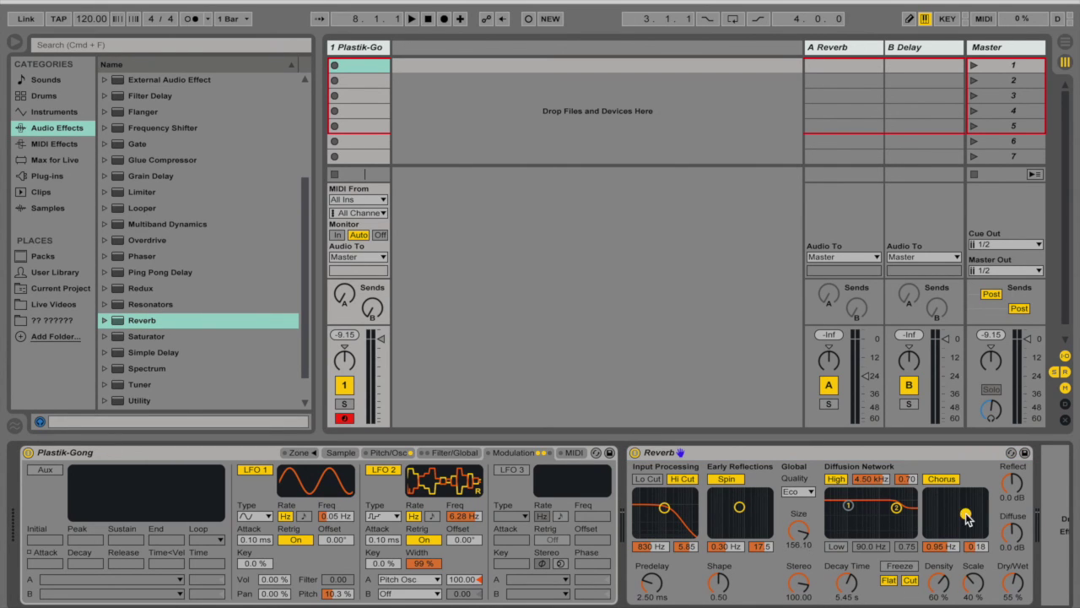
left_click_drag(1013, 584, 1016, 590)
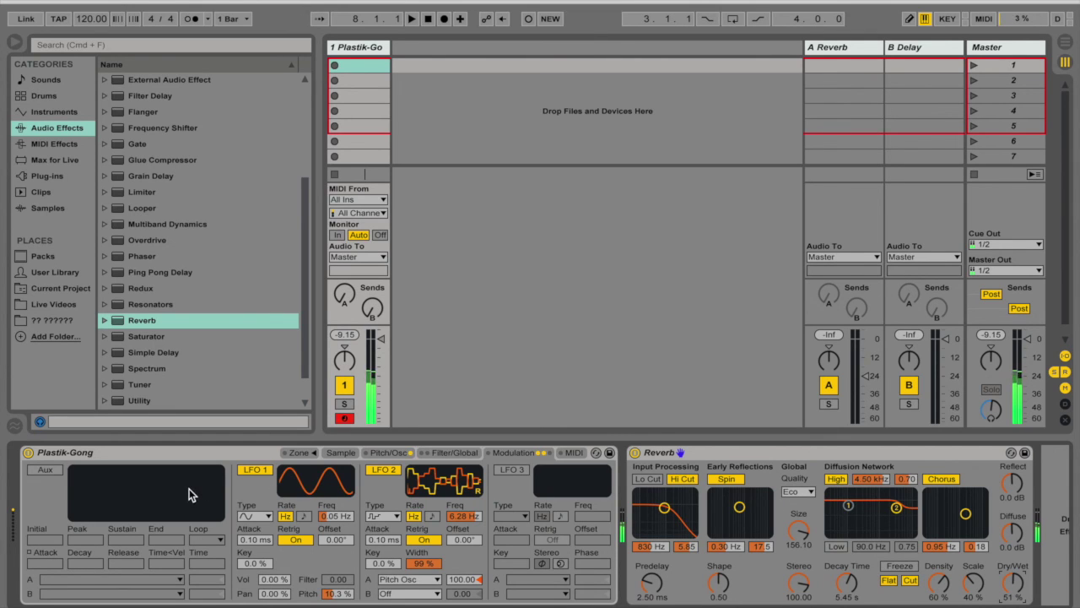
left_click(340, 453)
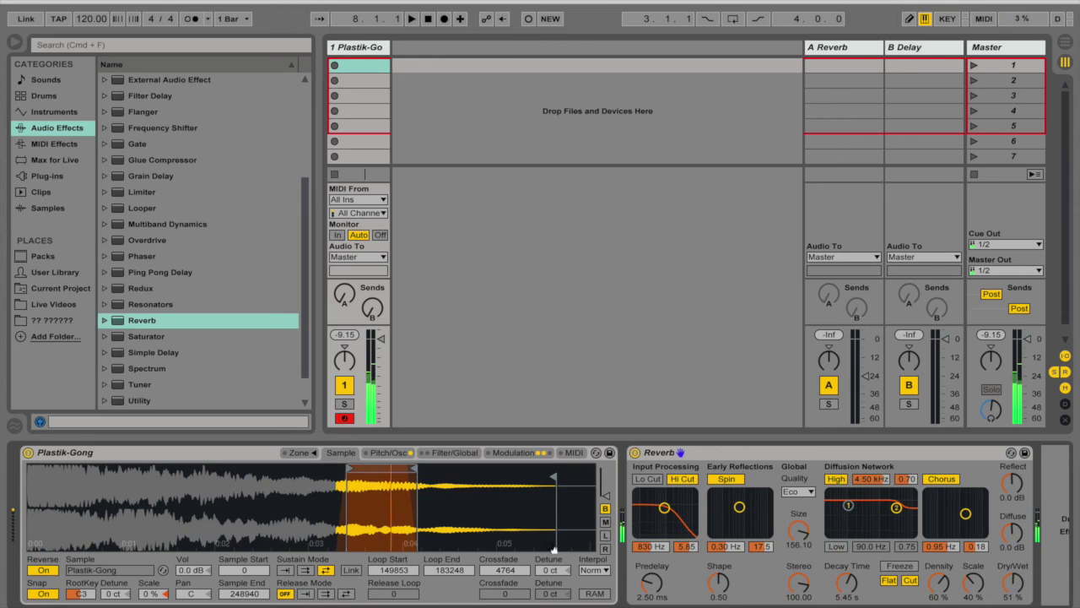